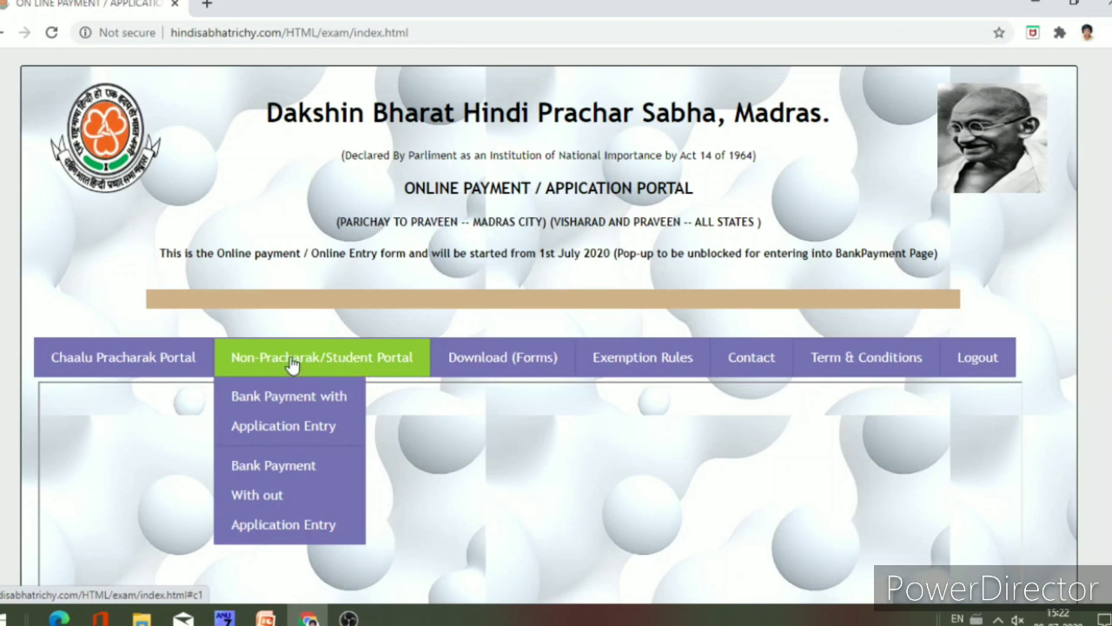
Choose Bank Payment with Application Entry from the Chaalu Pracharak Portal menu.
left_click(95, 367)
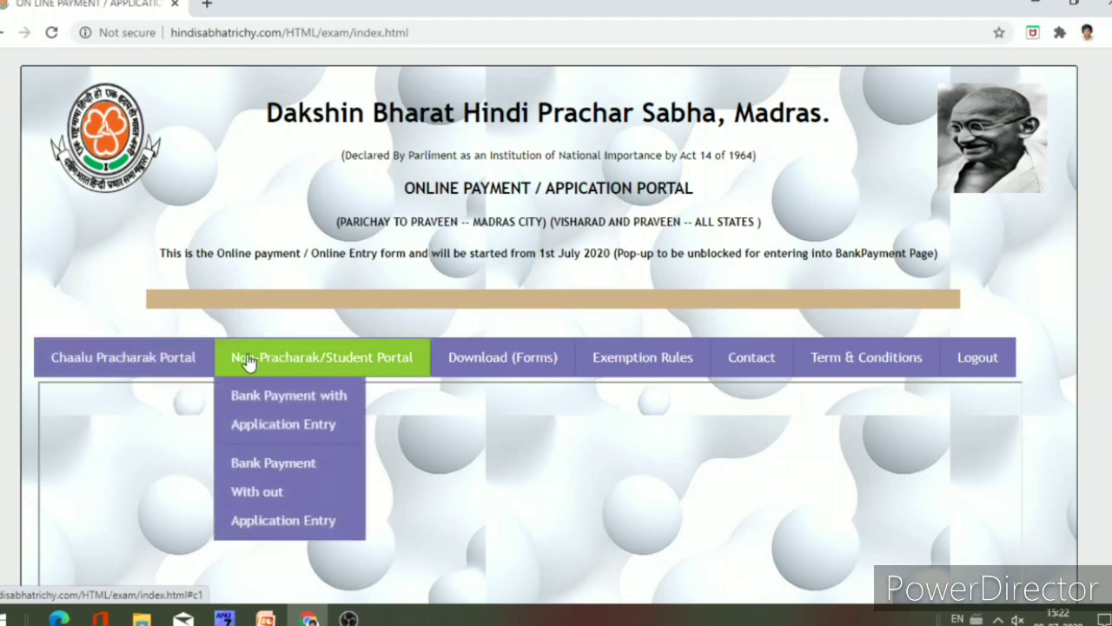
mouse_move(173, 364)
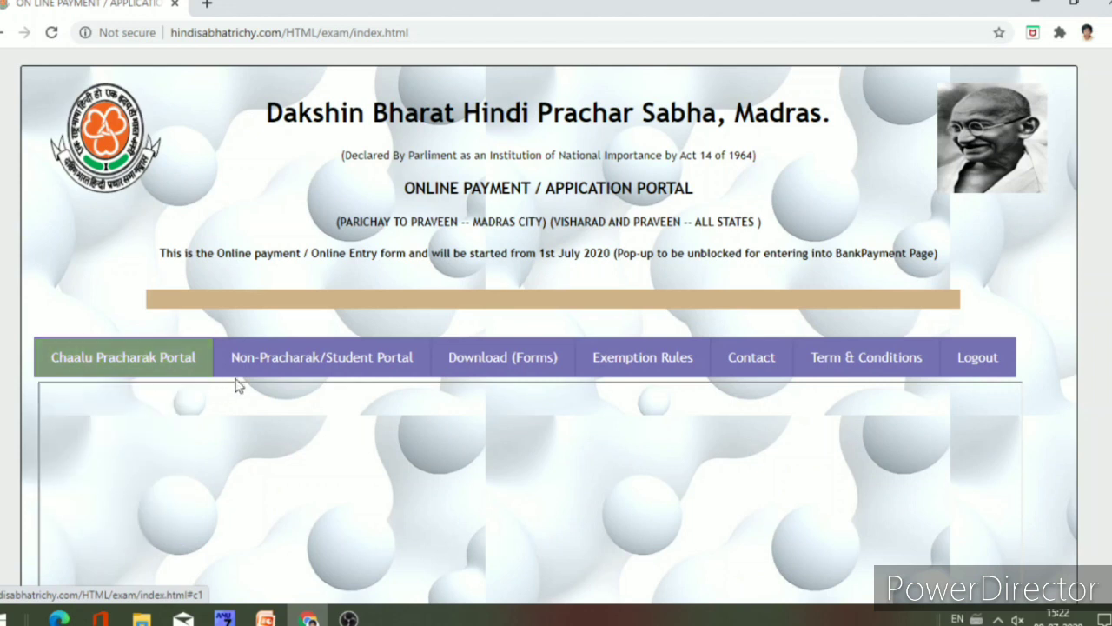
mouse_move(261, 369)
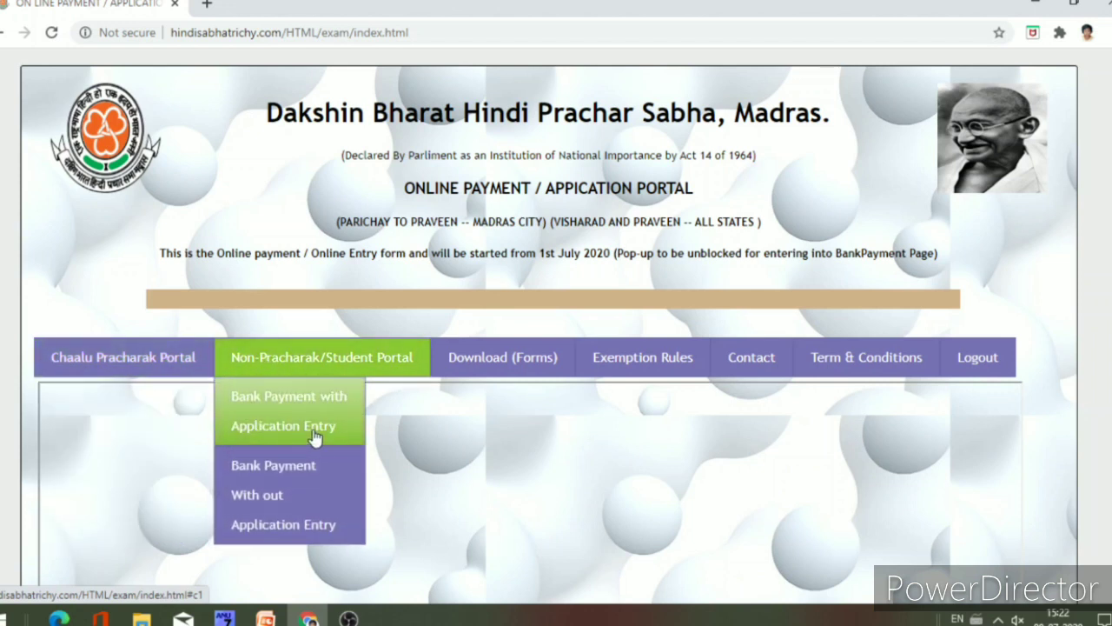
left_click(172, 363)
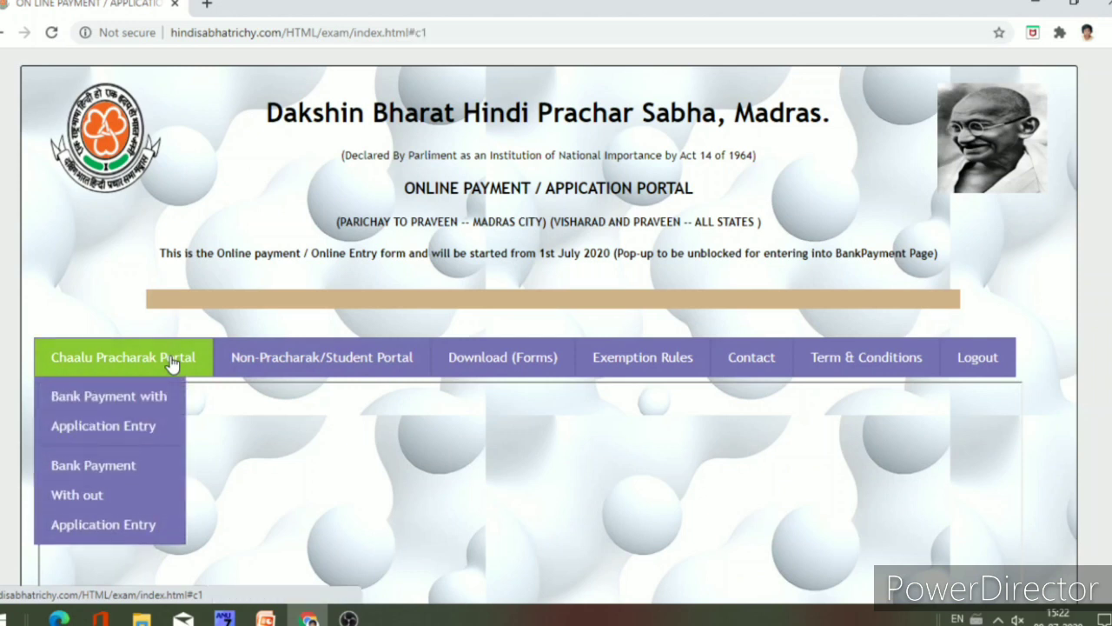
left_click(143, 396)
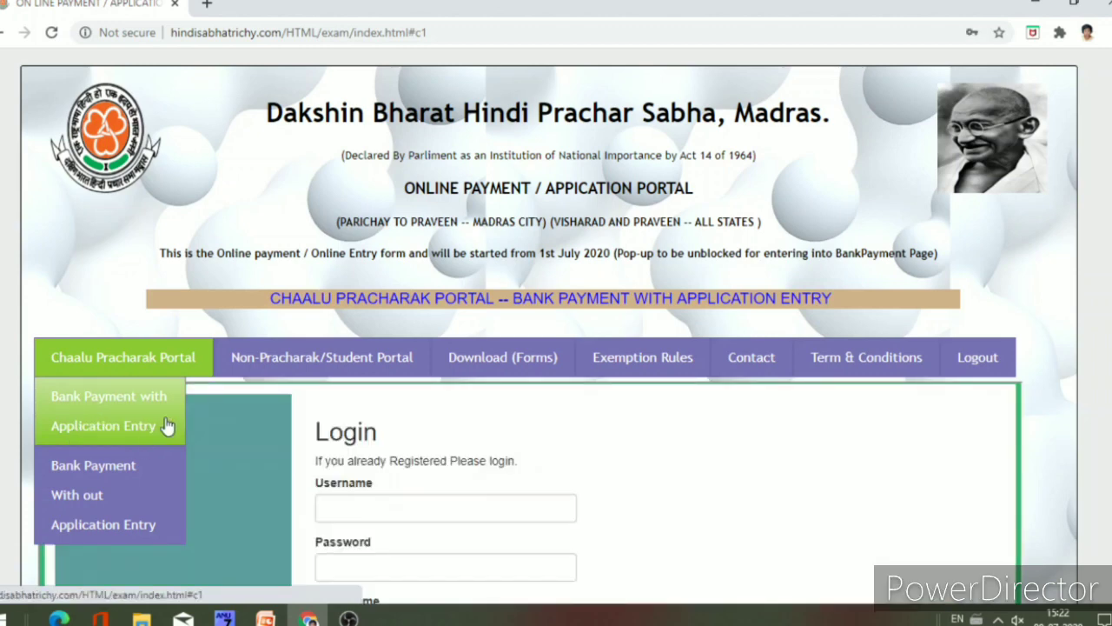
Pick Bank Payment with Application Entry under the Non-Pracharak/Student Portal to reach the login page.
scroll(648, 478, "down", 3)
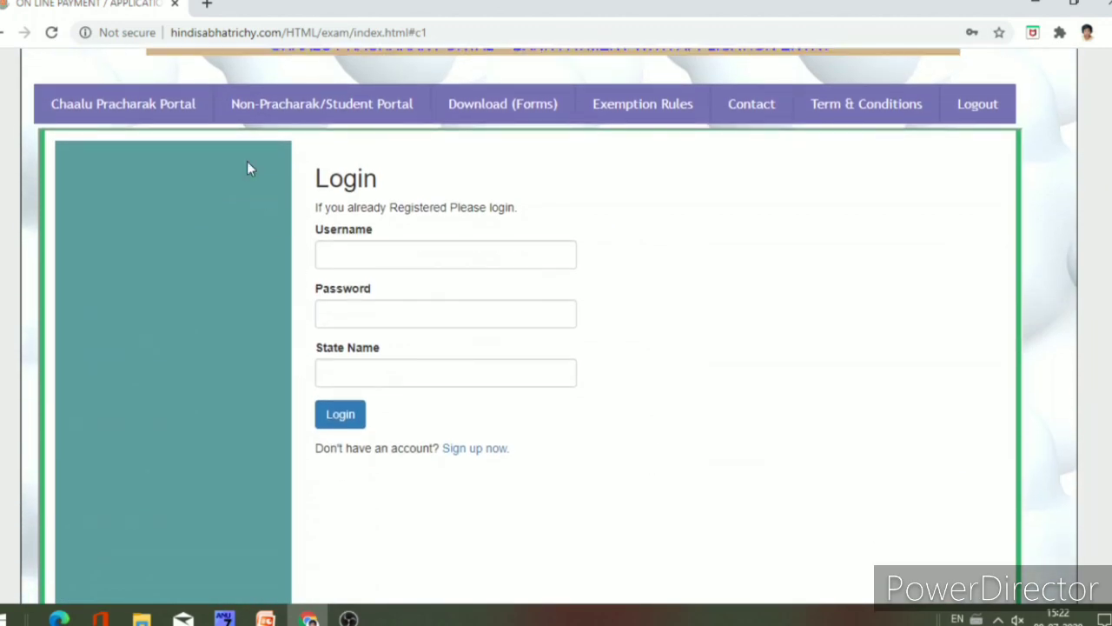
mouse_move(261, 112)
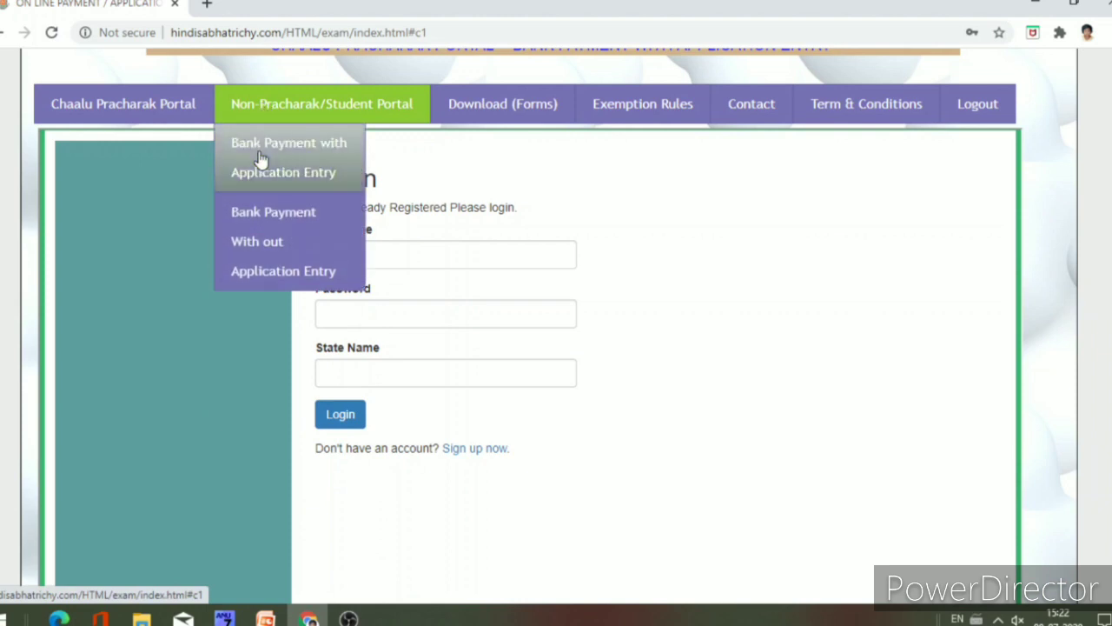
left_click(261, 159)
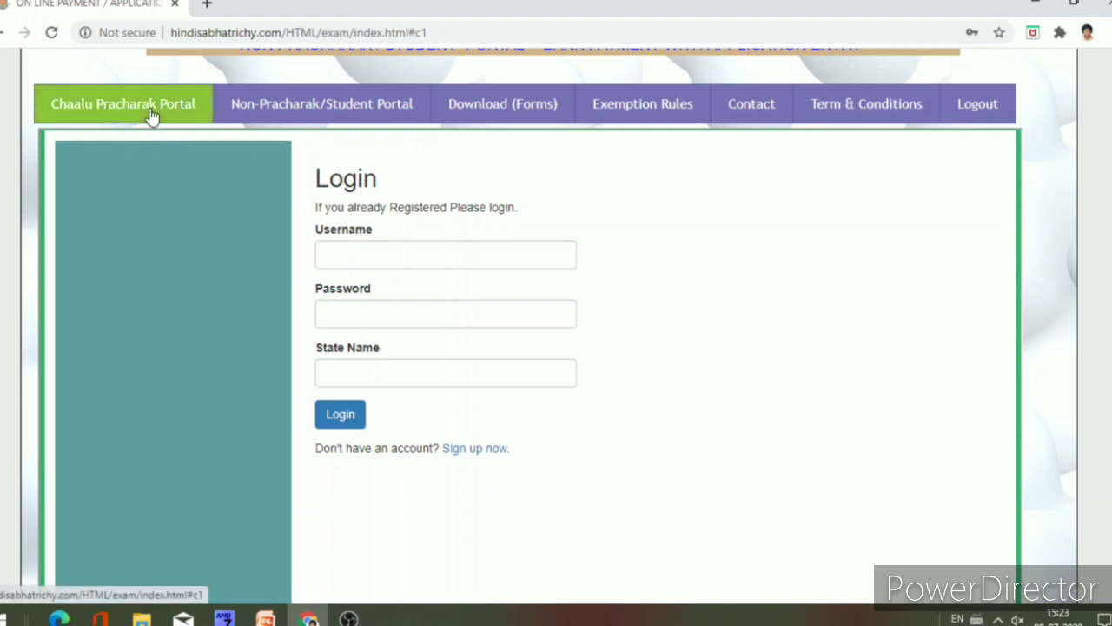
mouse_move(149, 112)
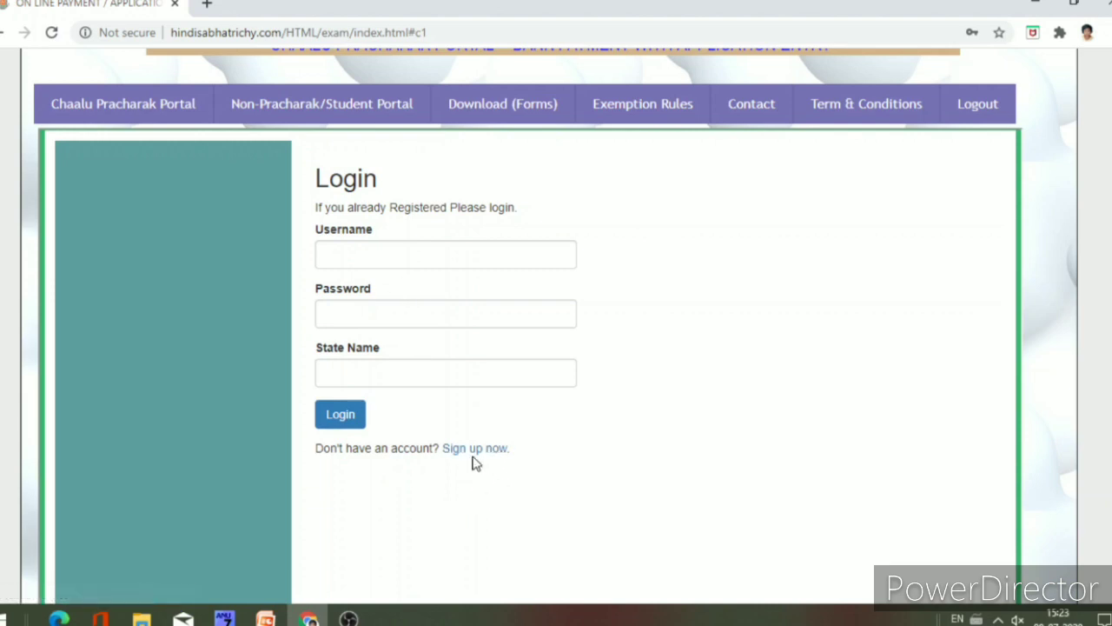
On the sign-up form, enter a new username and a password.
left_click(490, 454)
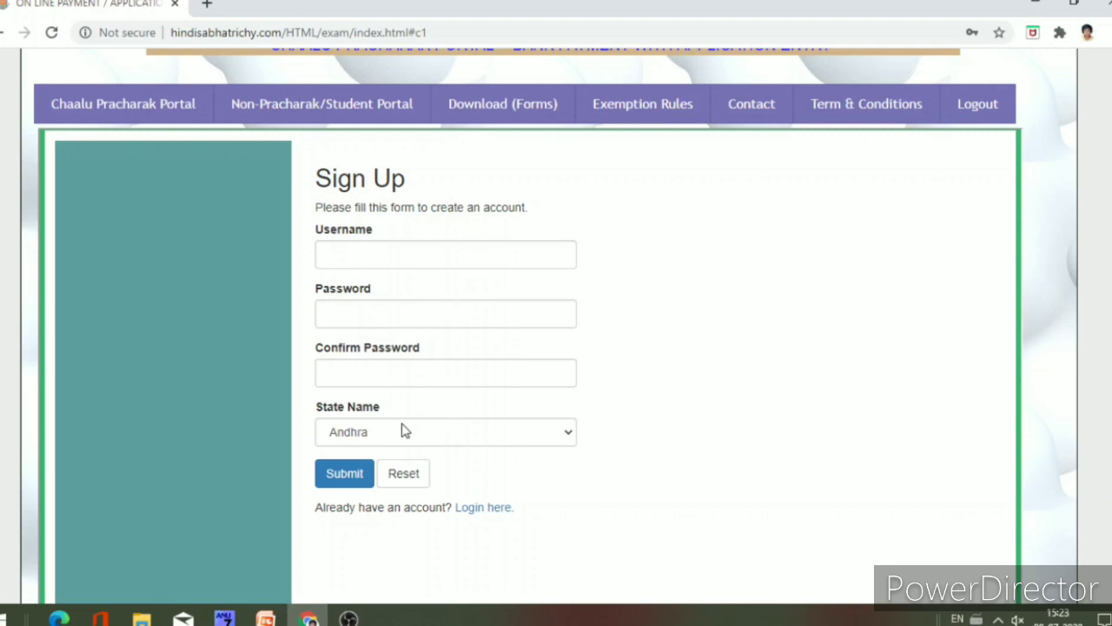
left_click(369, 257)
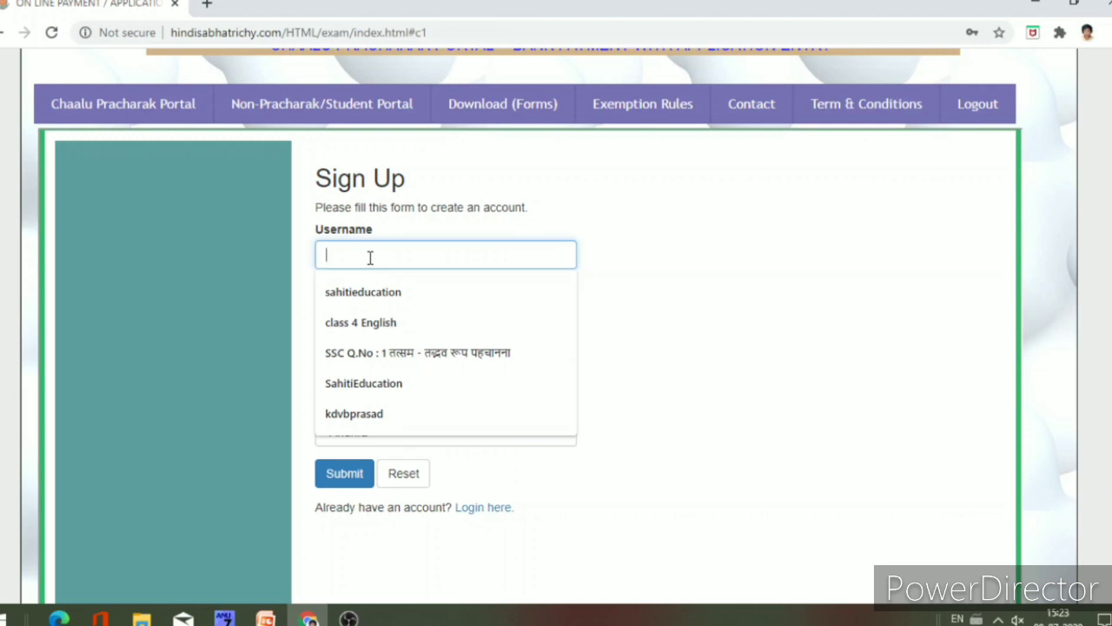
type("Prasad")
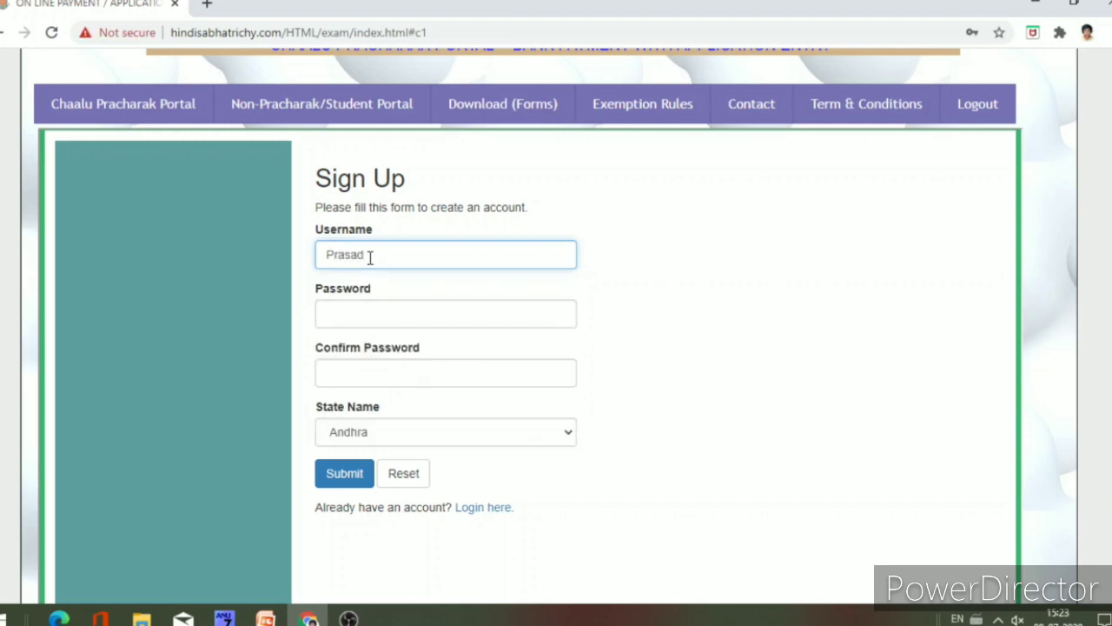
left_click(374, 315)
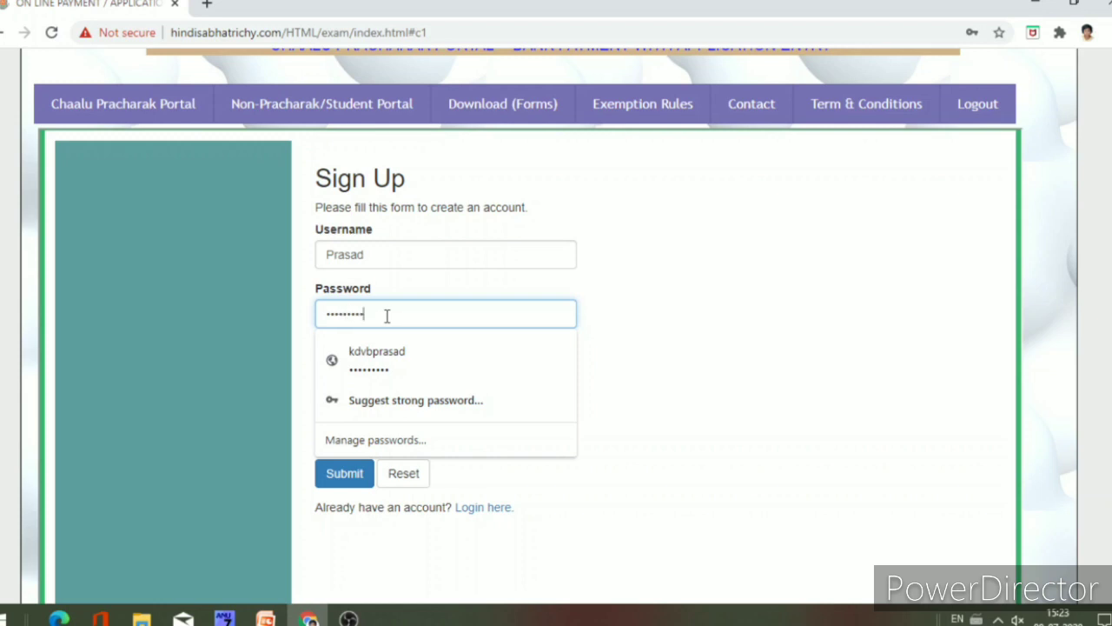
left_click(656, 337)
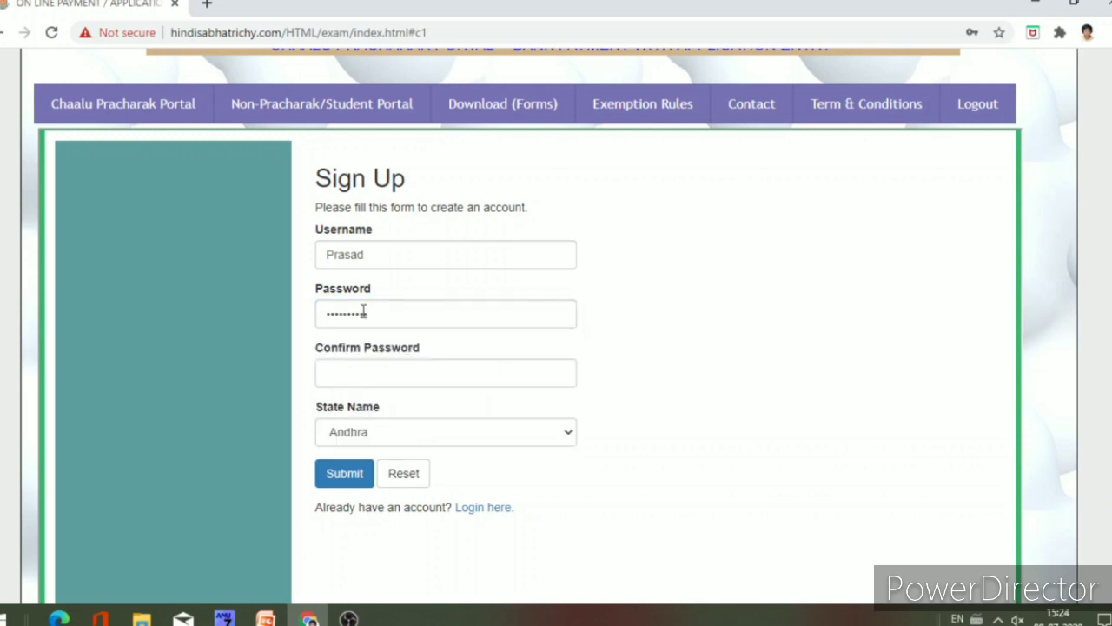
Confirm the password, choose state Andhra, submit the registration and decline saving the password.
left_click(361, 372)
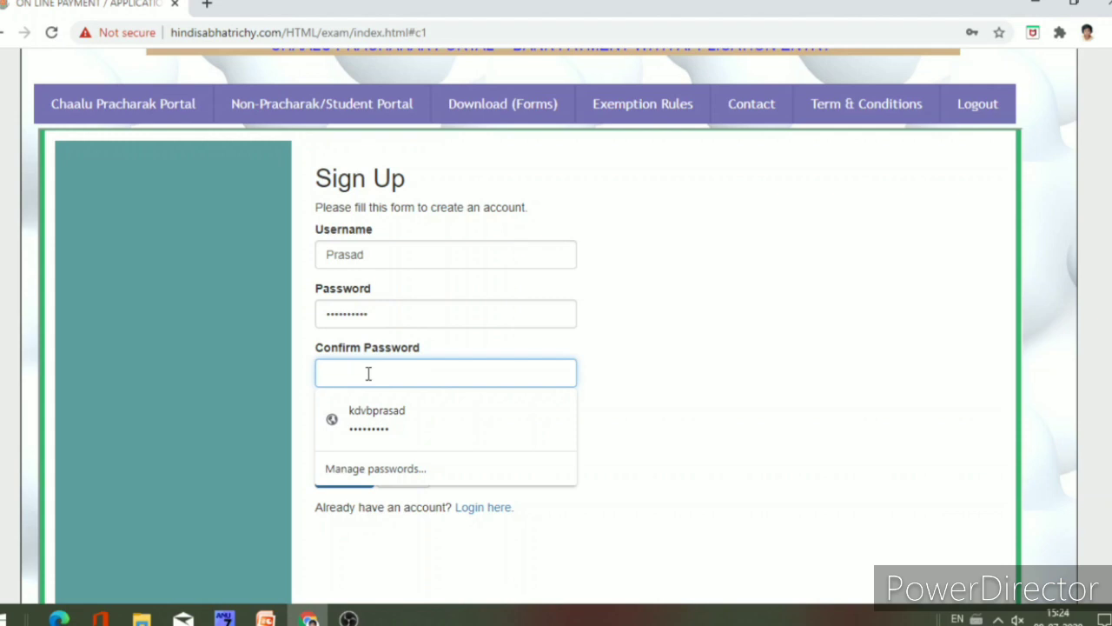
type("k")
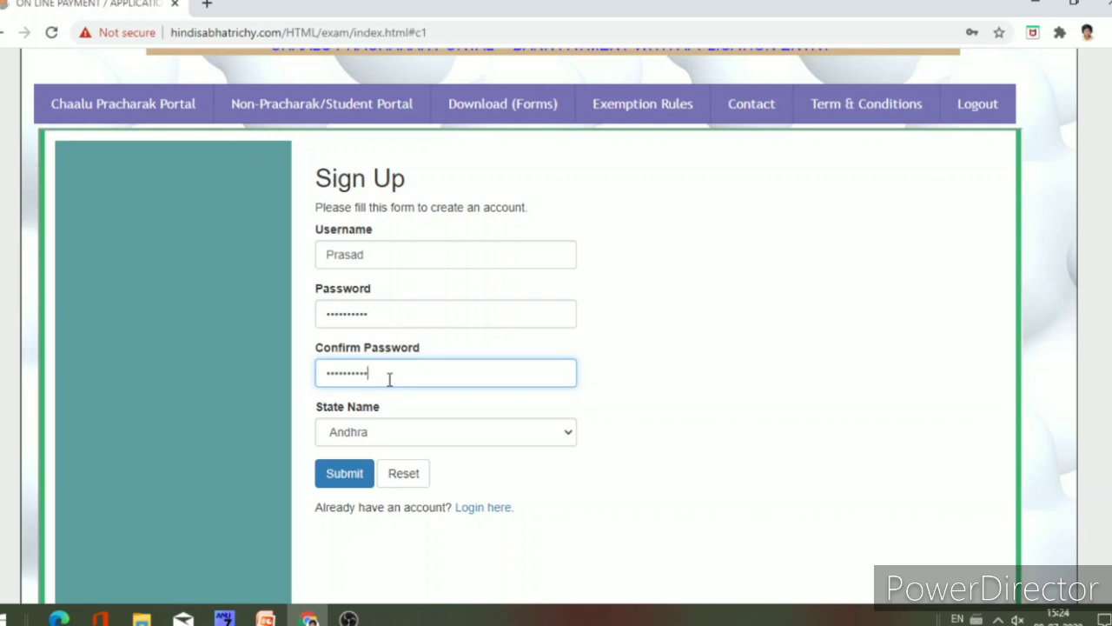
left_click(570, 435)
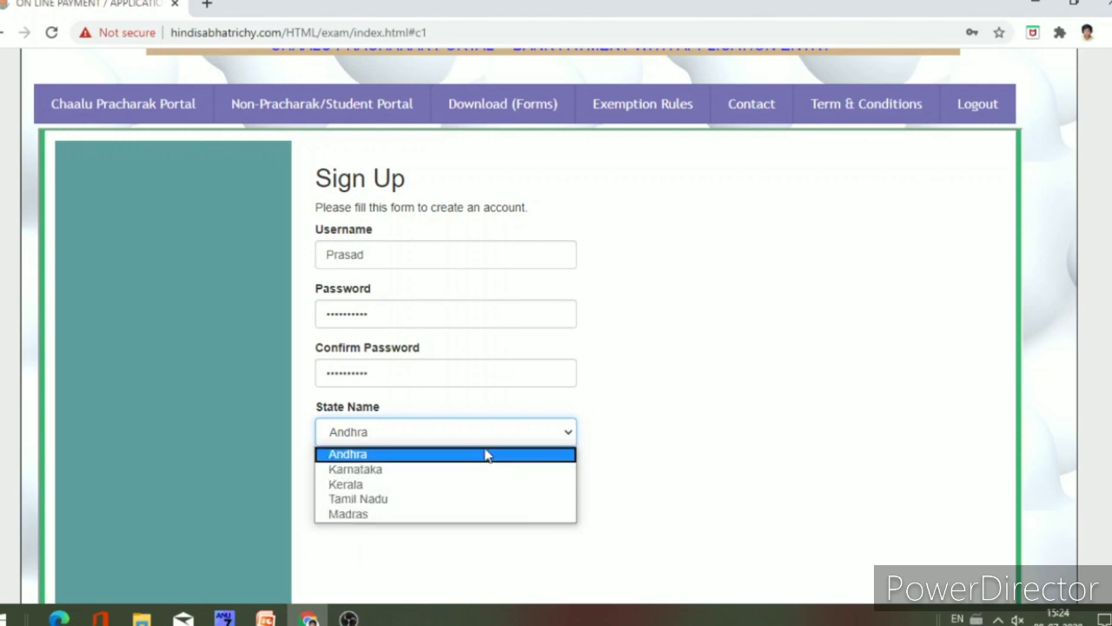
left_click(357, 457)
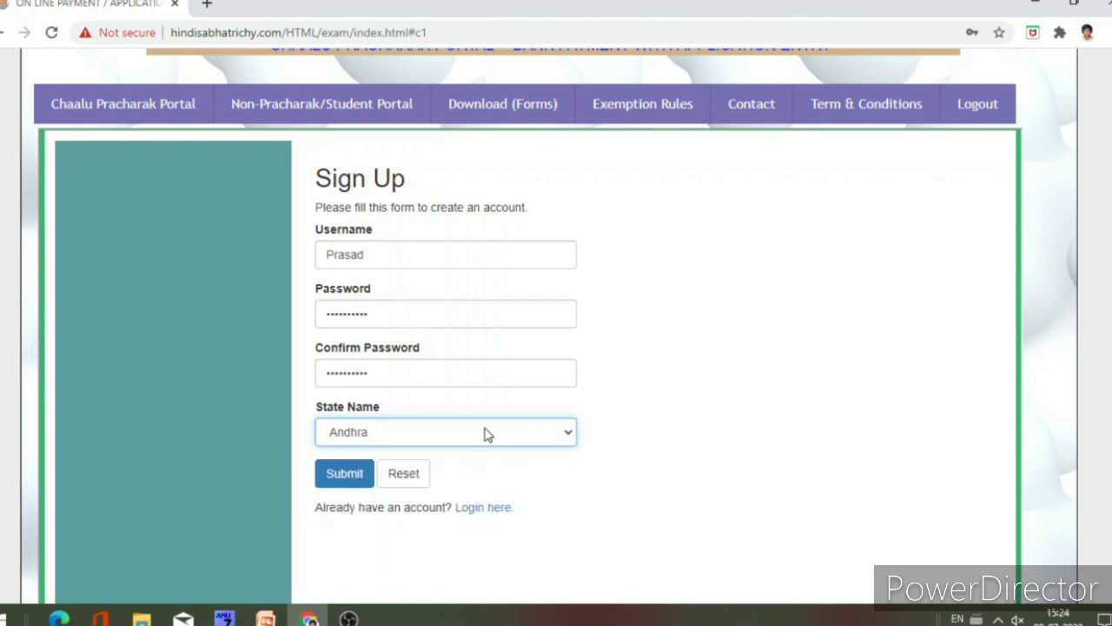
left_click(344, 474)
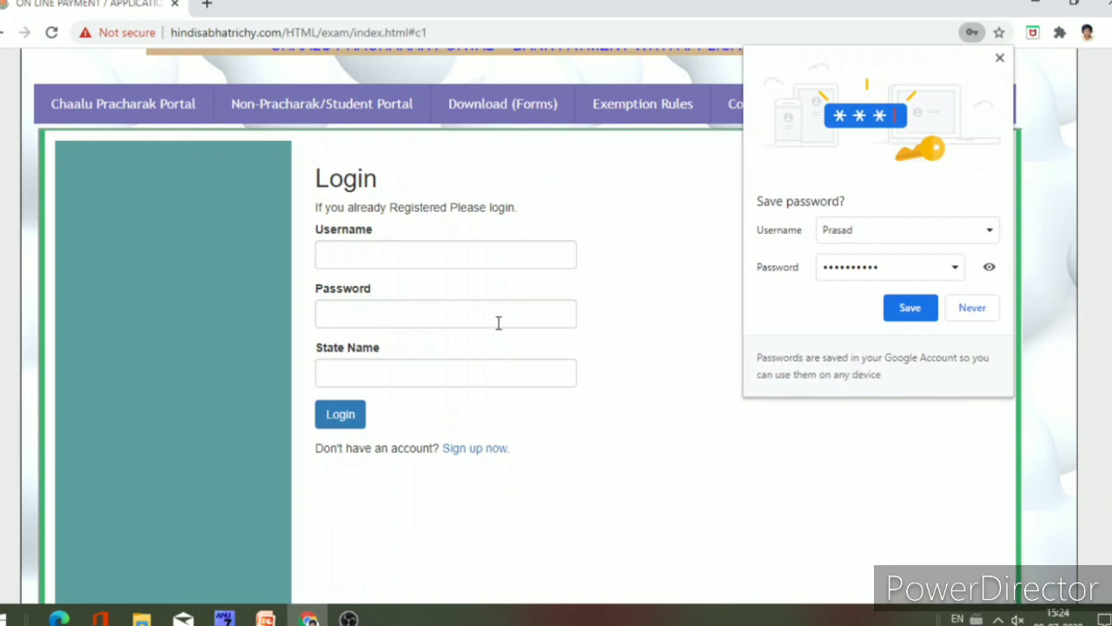
left_click(980, 311)
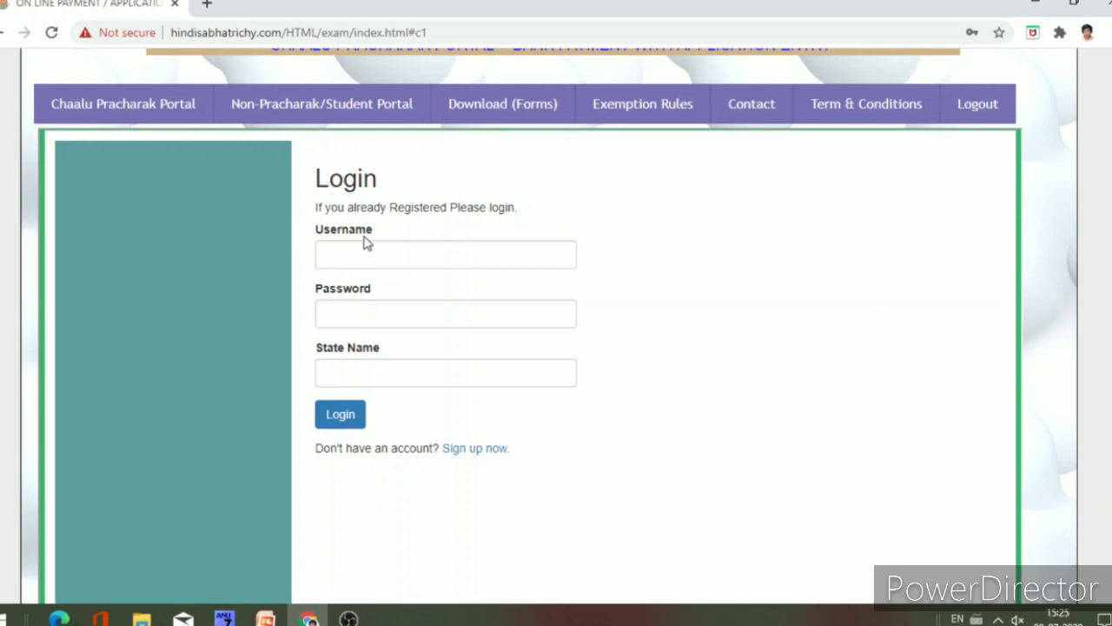
Enter the registered username and the account password on the login form.
left_click(343, 257)
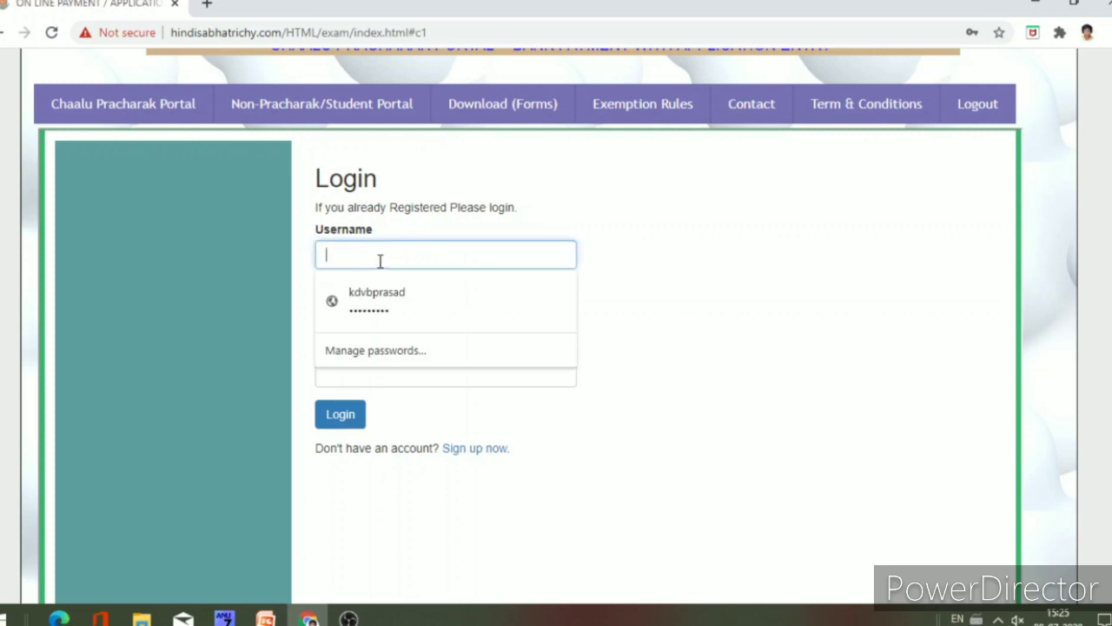
type("prasd")
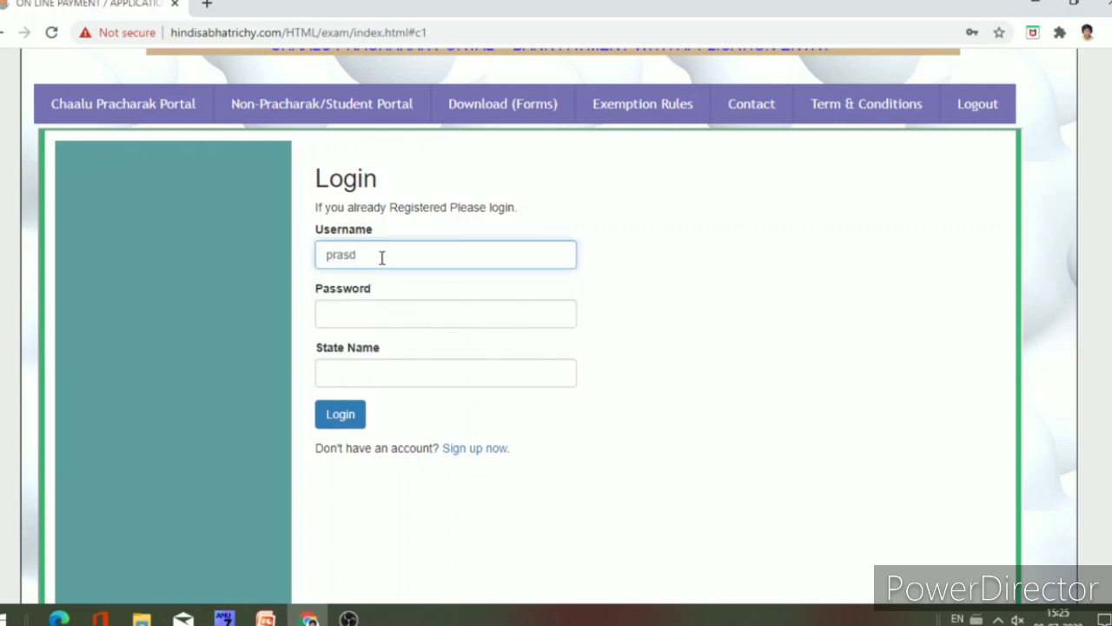
key("BackSpace")
type("ad")
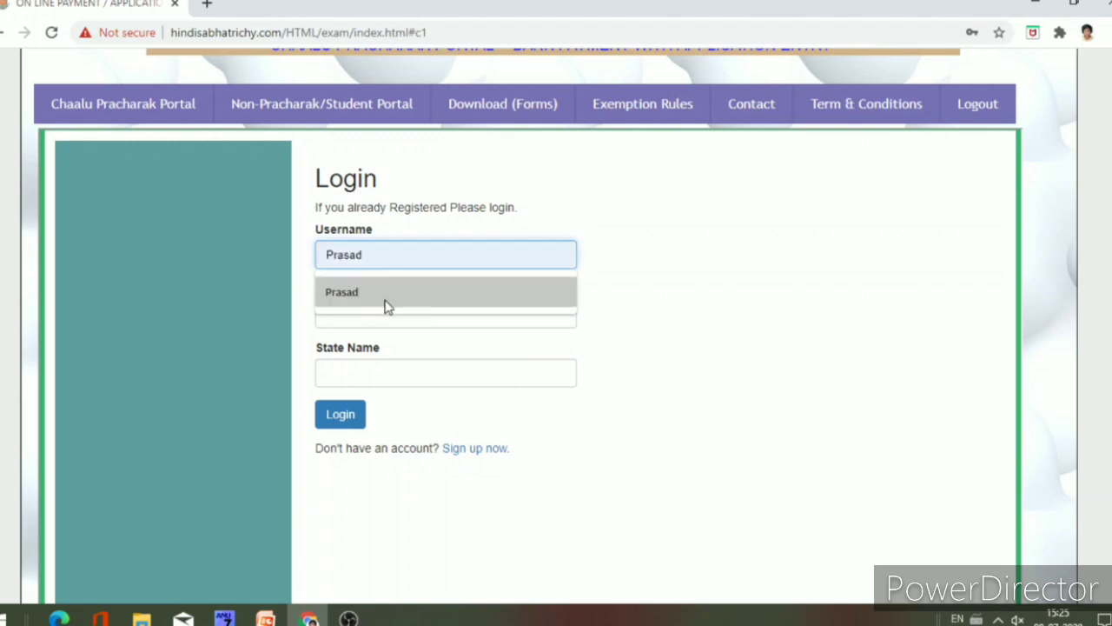
left_click(387, 293)
left_click(381, 311)
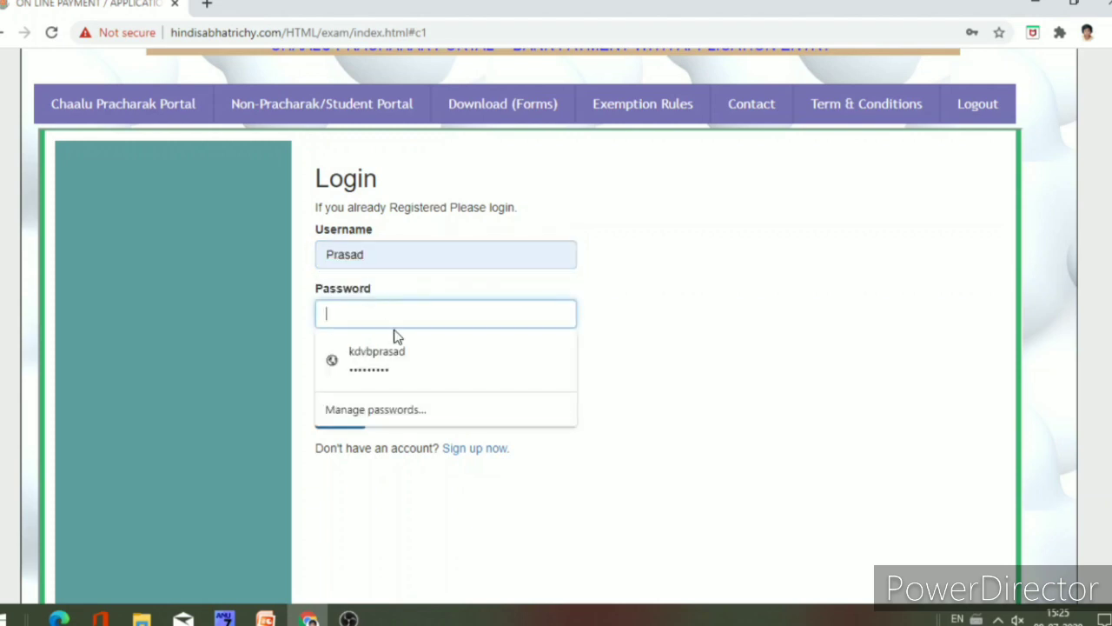
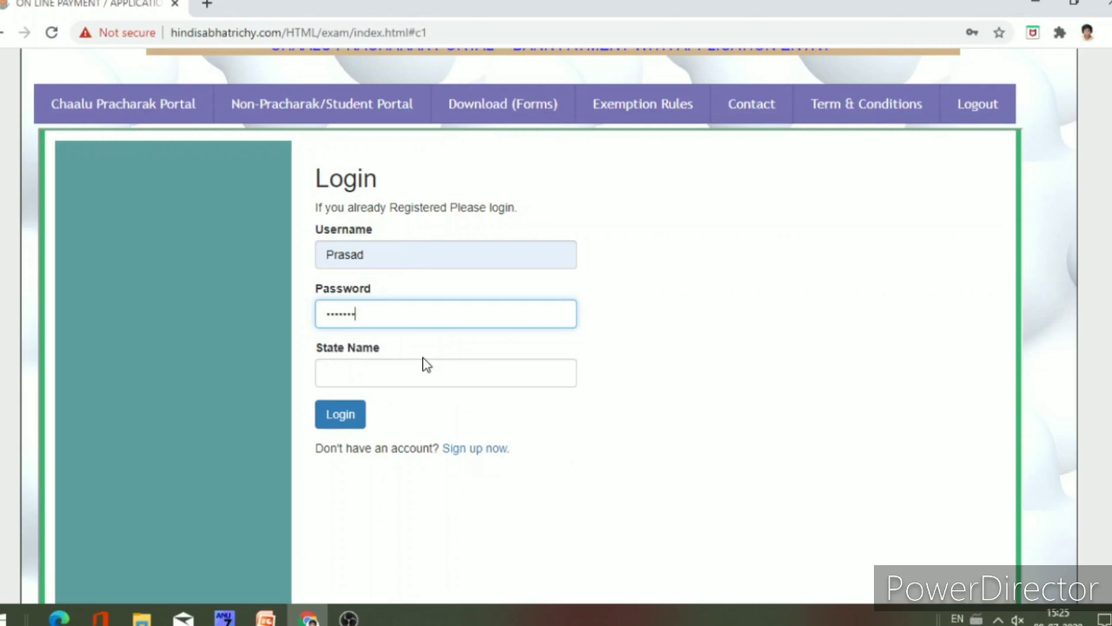
Fill state name Andhra, log in, and decline saving the password.
left_click(372, 374)
left_click(360, 407)
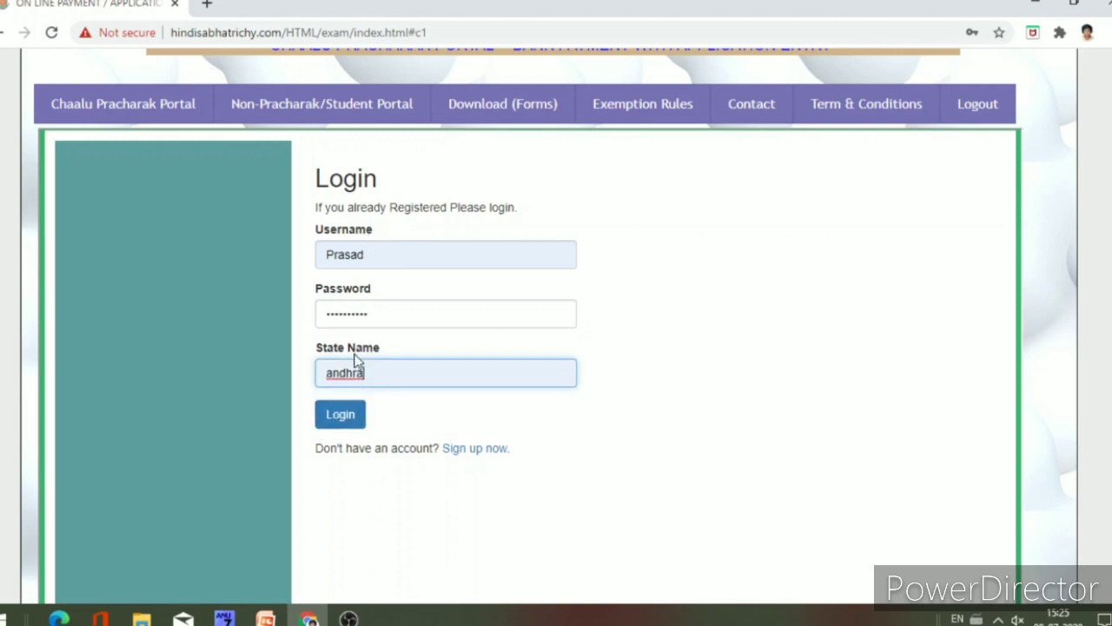
left_click(338, 421)
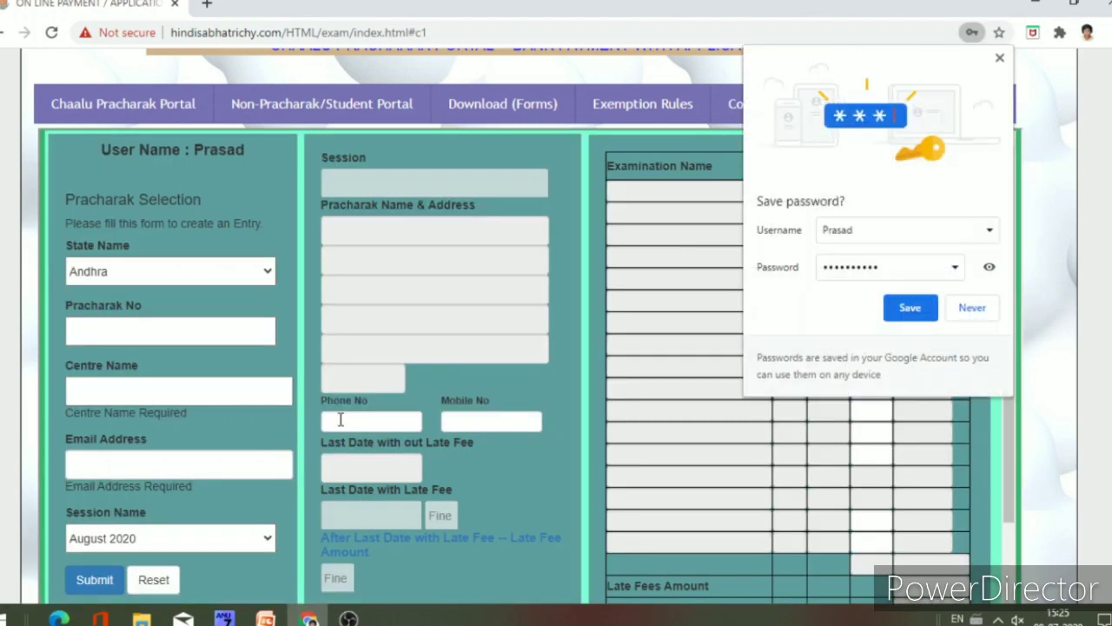
left_click(974, 308)
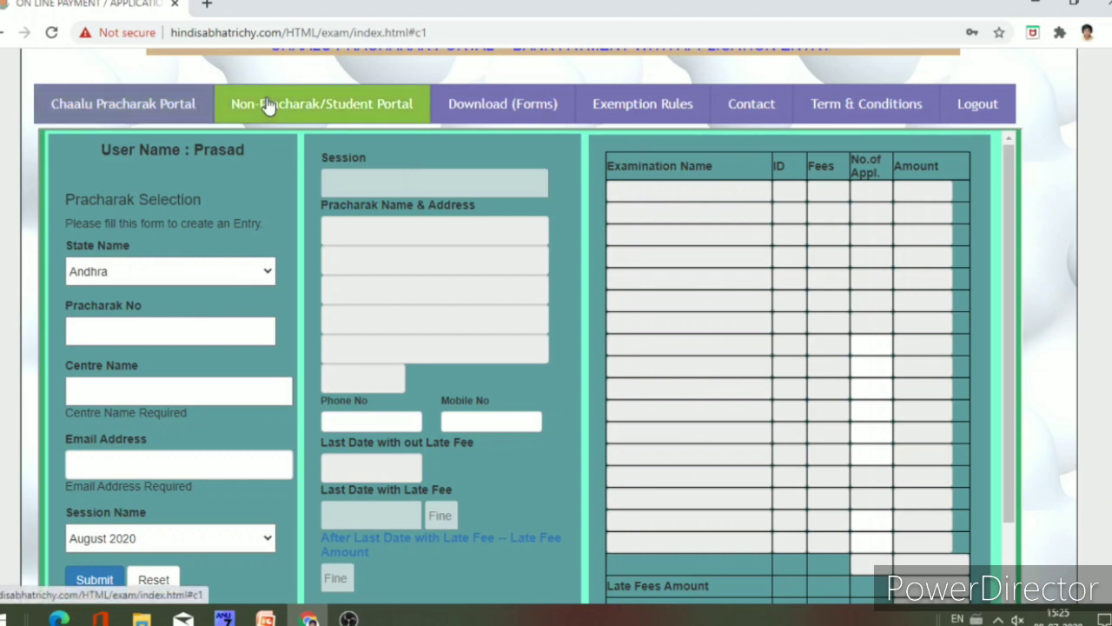
mouse_move(267, 106)
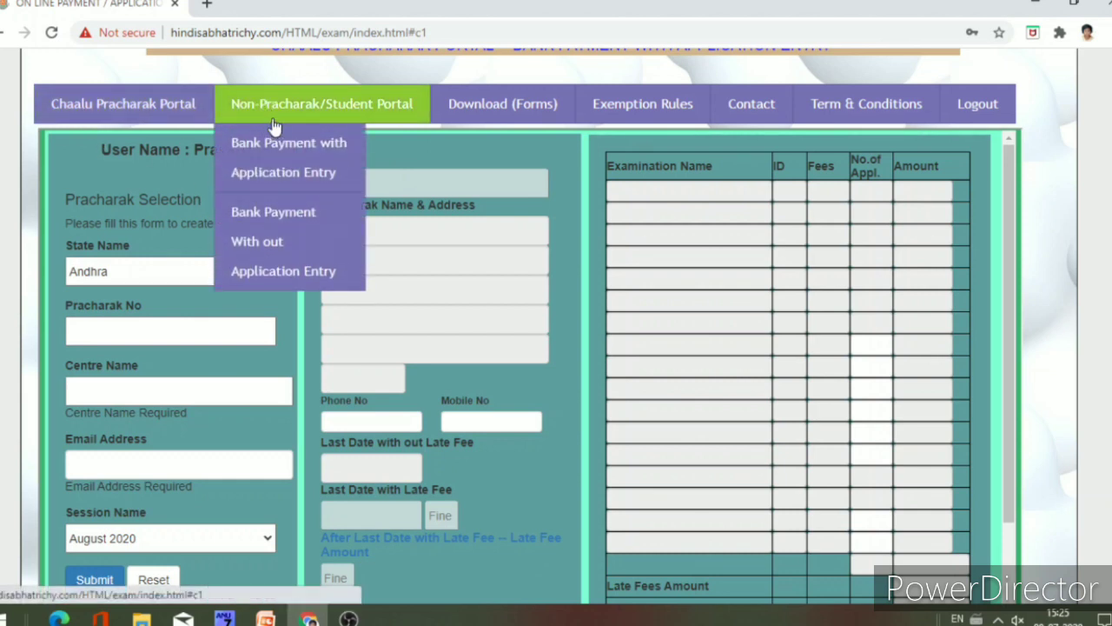
left_click(320, 280)
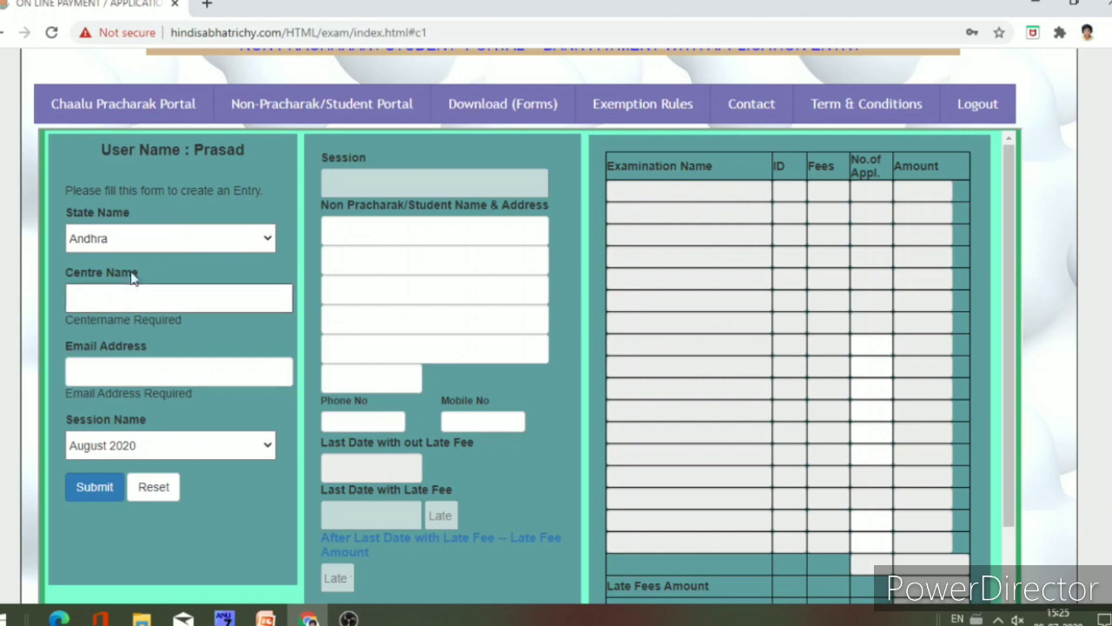
mouse_move(146, 110)
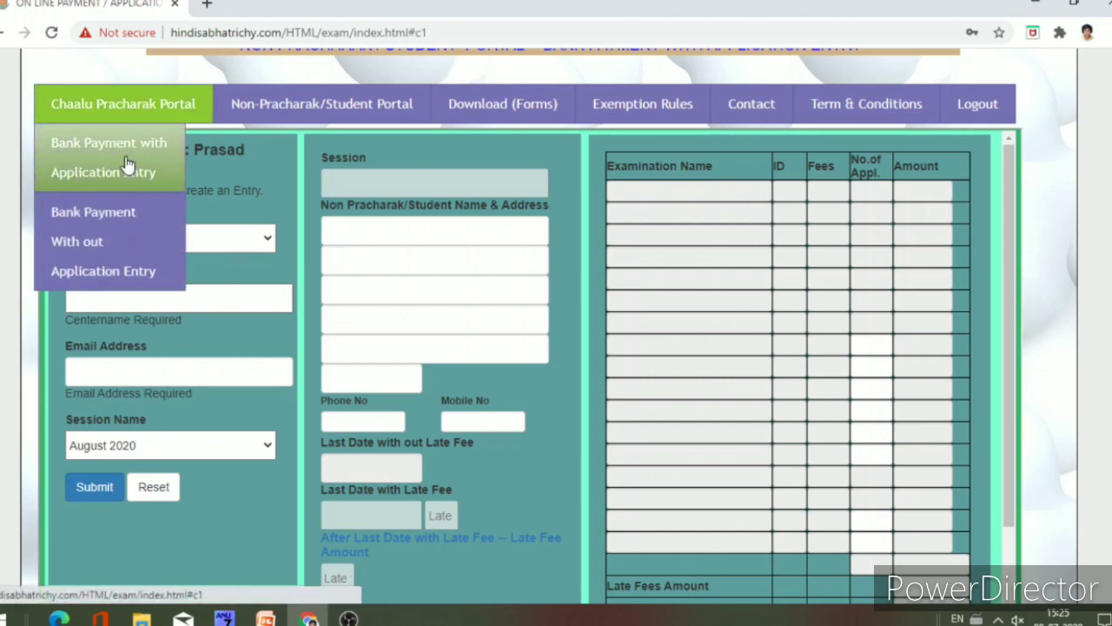
left_click(150, 262)
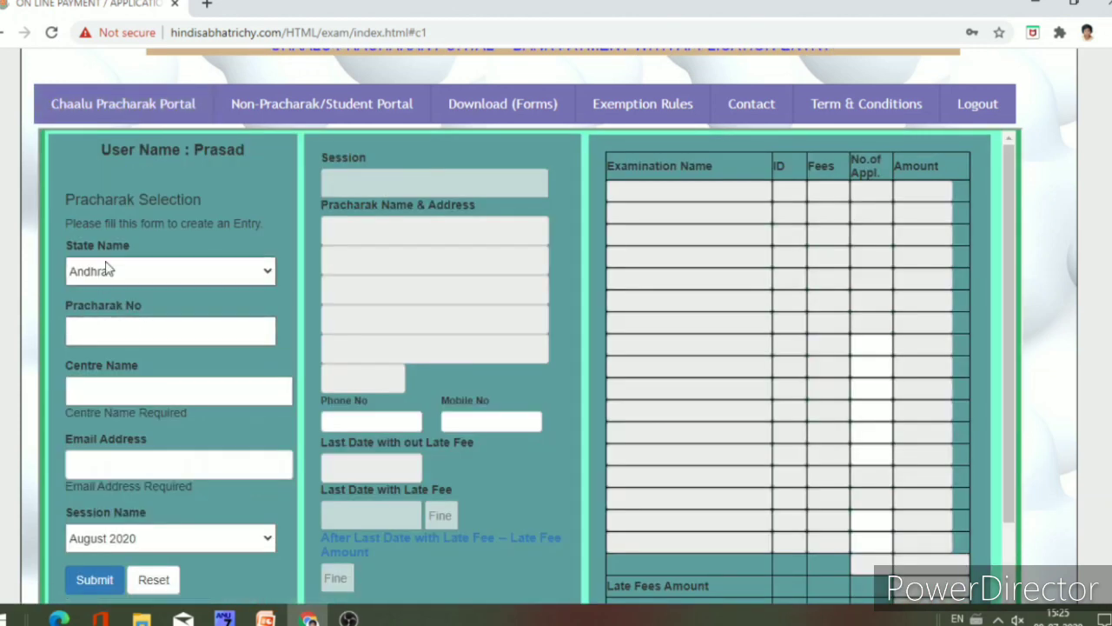
left_click(93, 323)
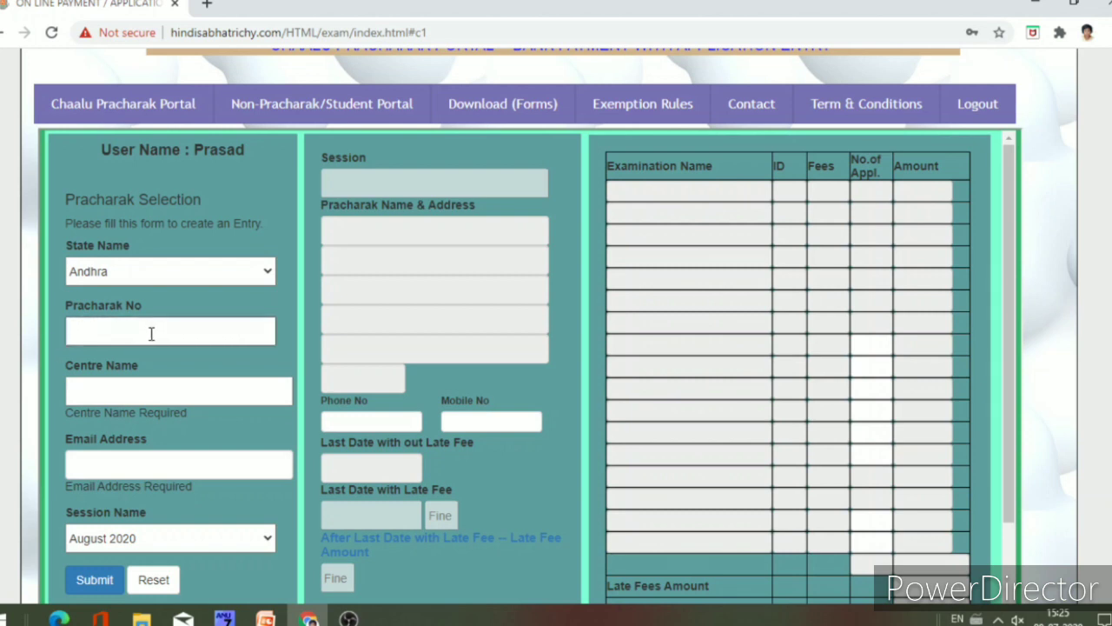
mouse_move(307, 106)
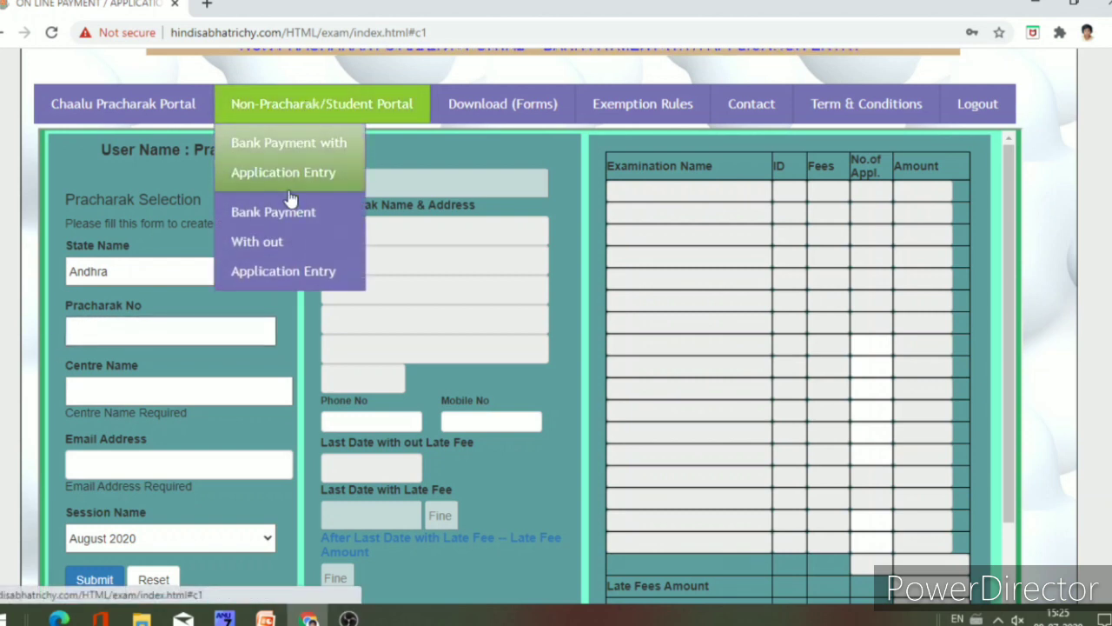
left_click(294, 191)
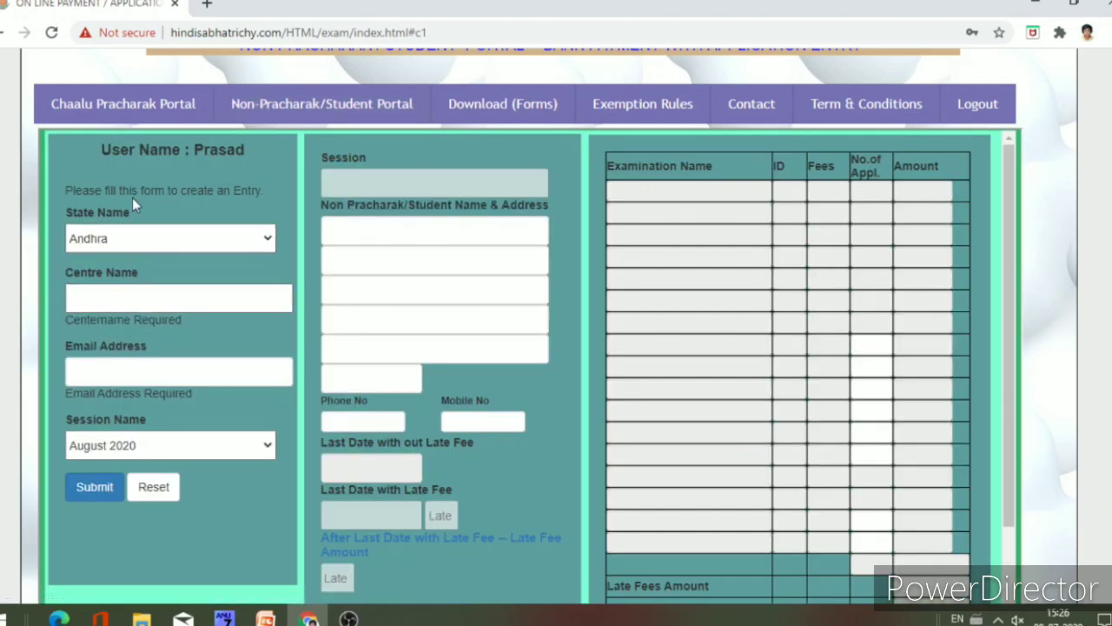
mouse_move(134, 103)
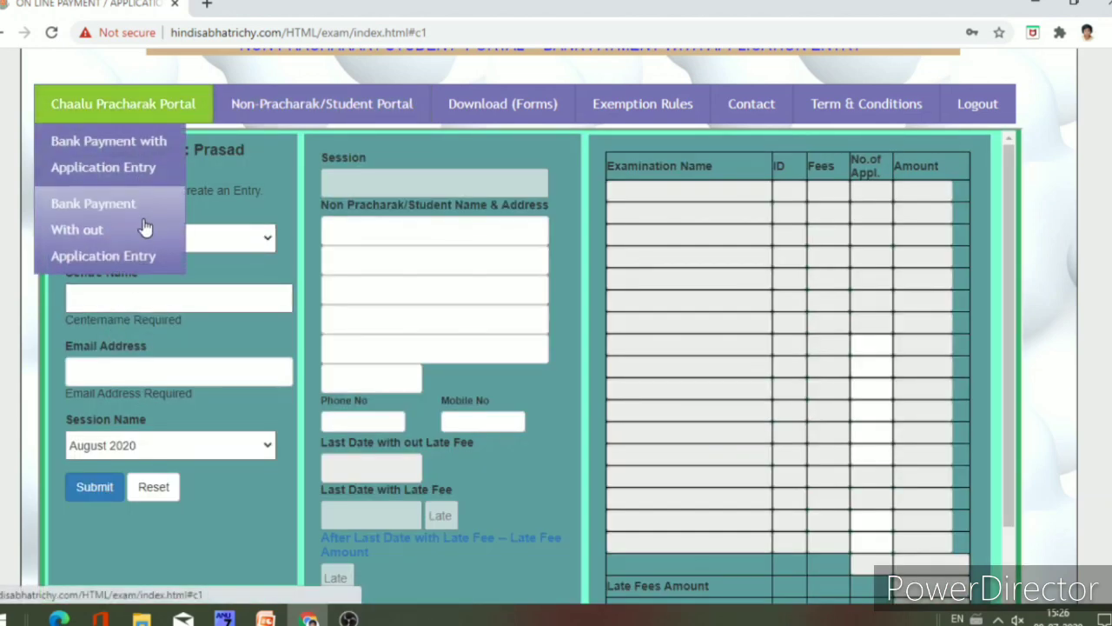
left_click(124, 168)
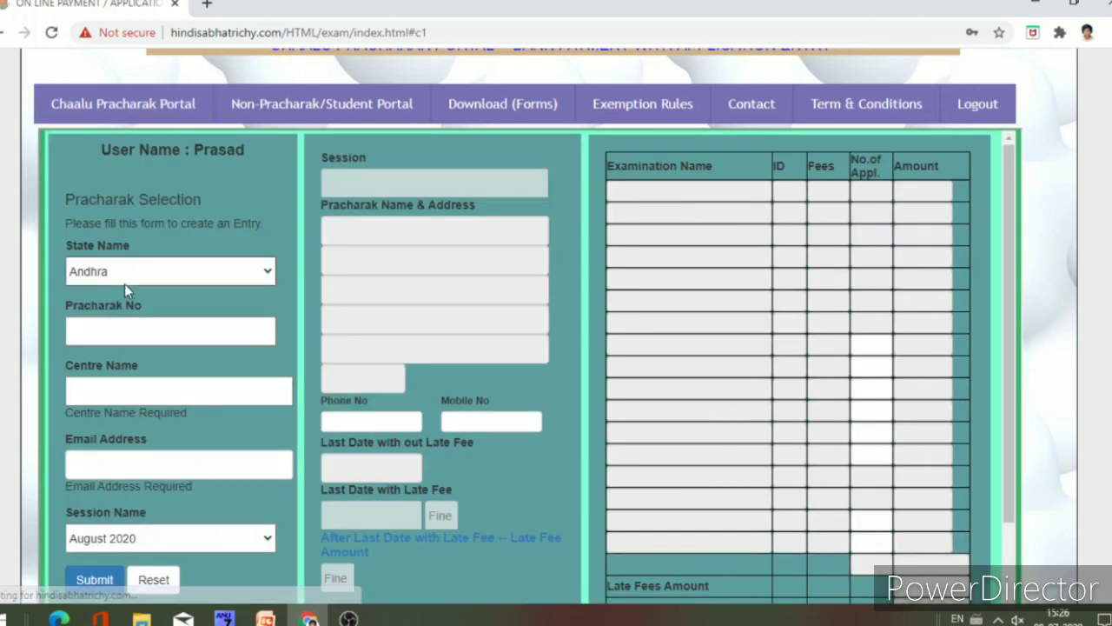
left_click(112, 325)
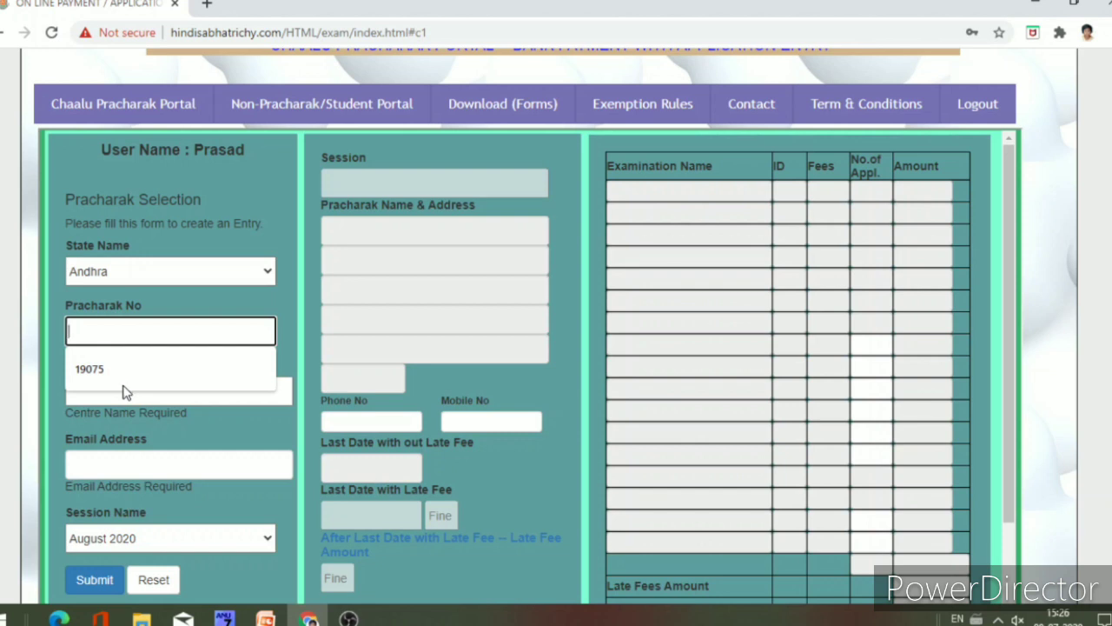
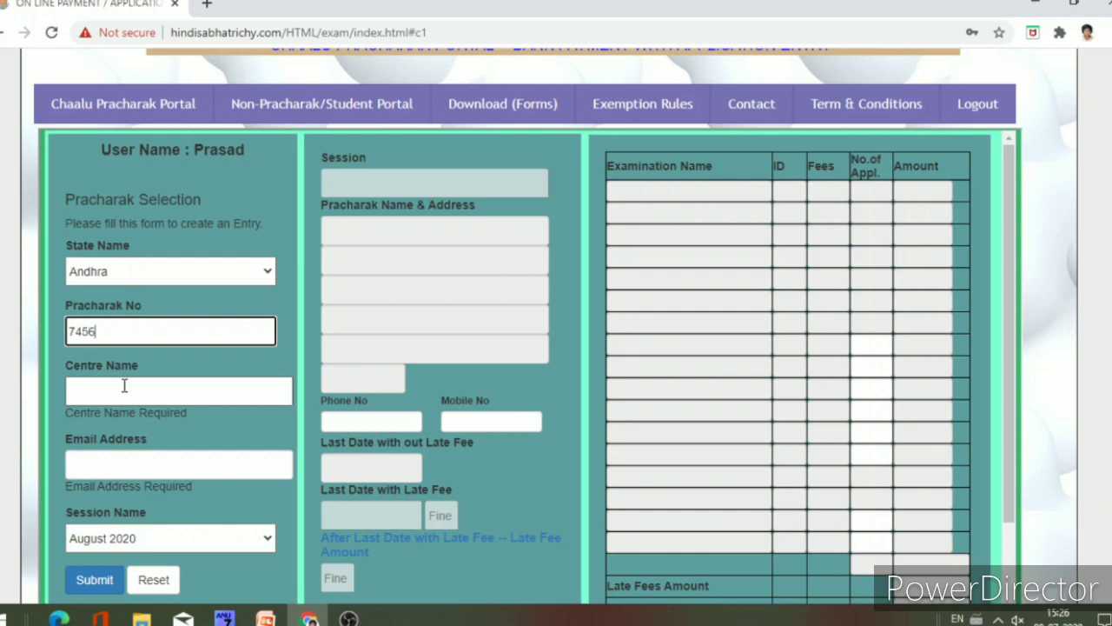
Enter the Pracharak number, centre Kakinada Ashok Nagar, and autofill the saved e-mail and phone.
left_click(106, 396)
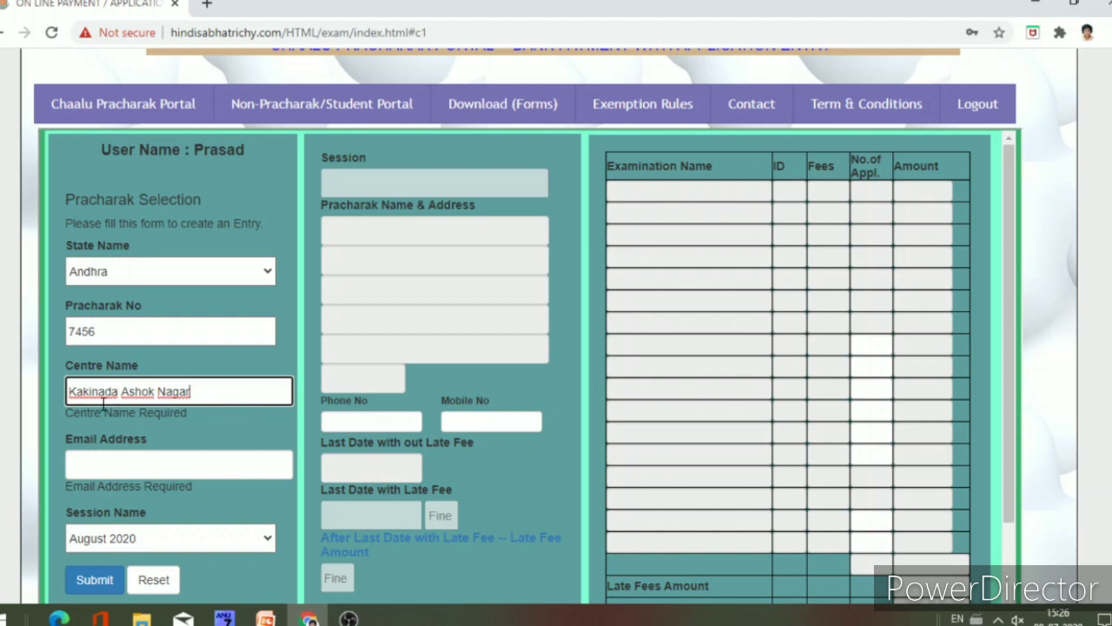
left_click(137, 467)
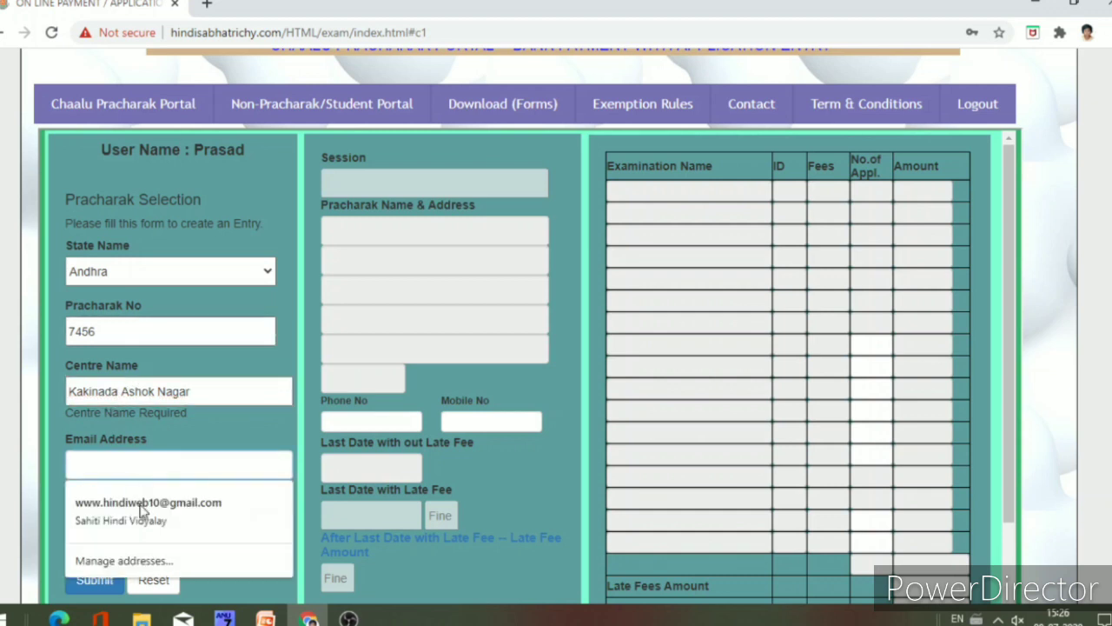
left_click(203, 500)
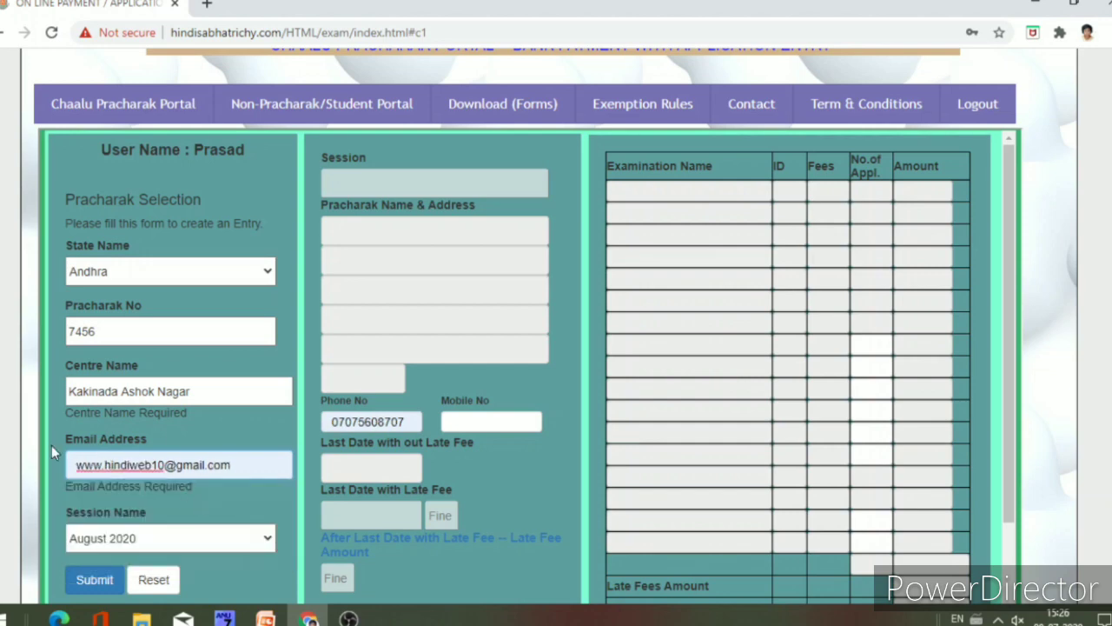
scroll(169, 469, "down", 3)
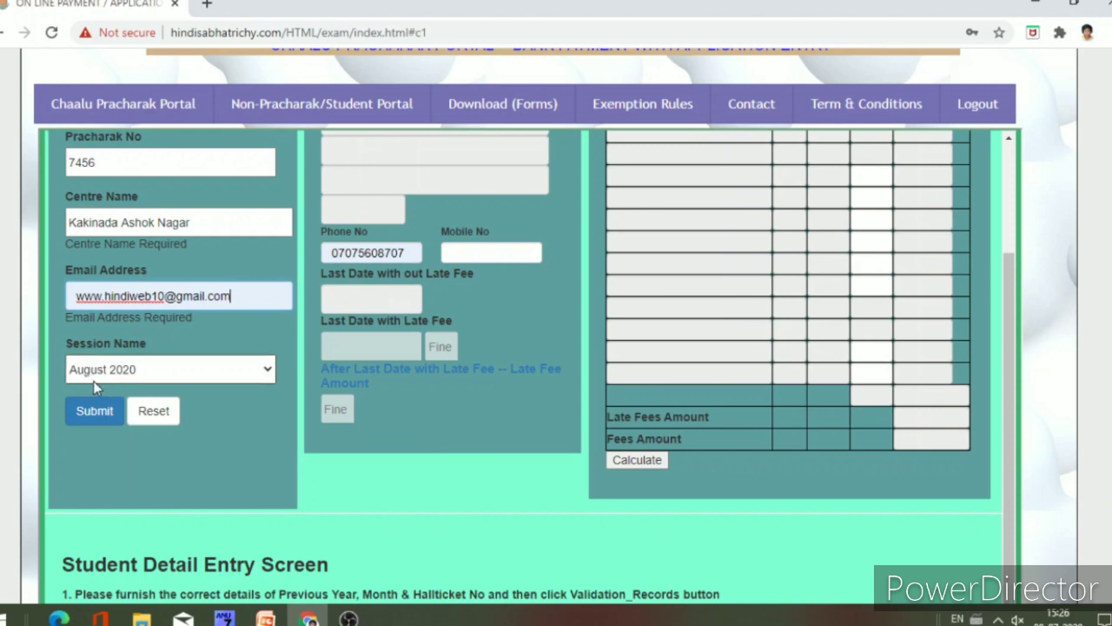
Keep August 2020 as the session and submit the Pracharak entry form.
left_click(270, 369)
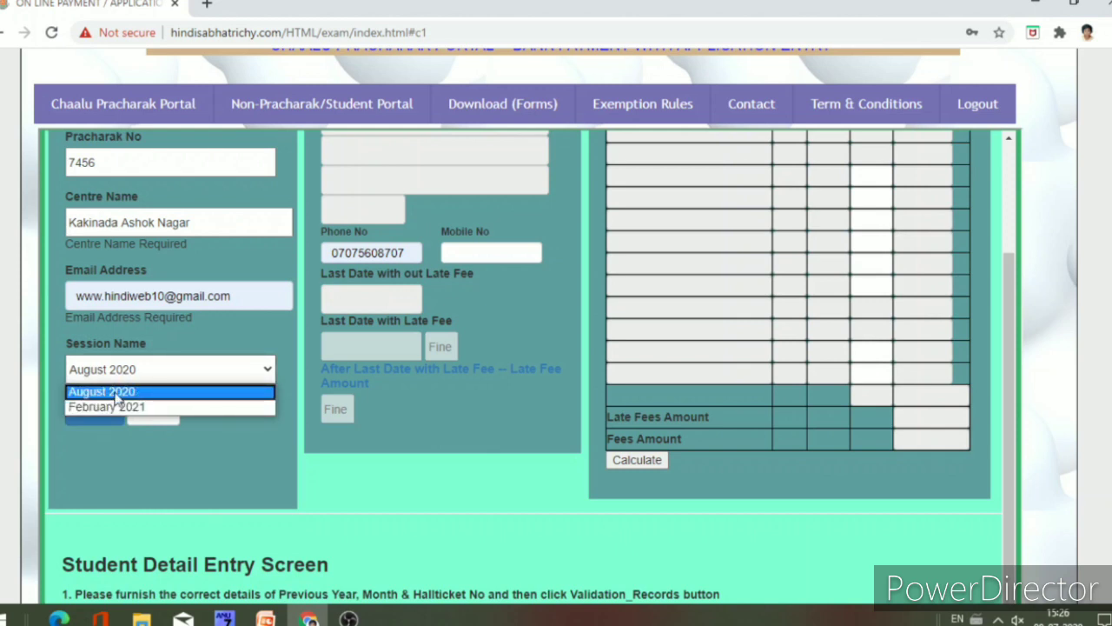
left_click(143, 392)
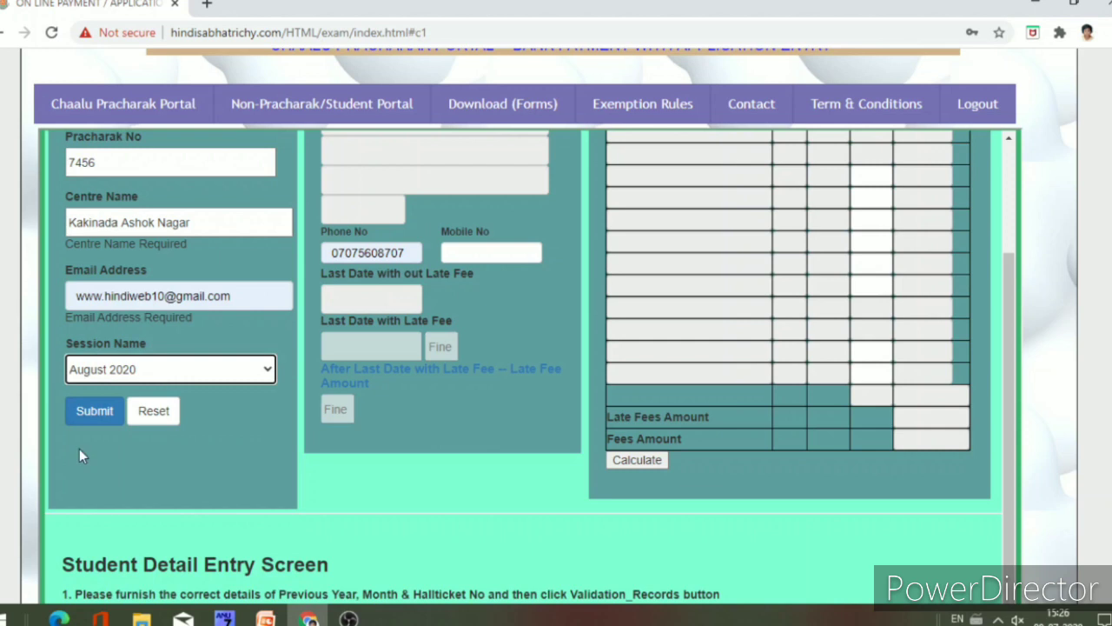
left_click(95, 419)
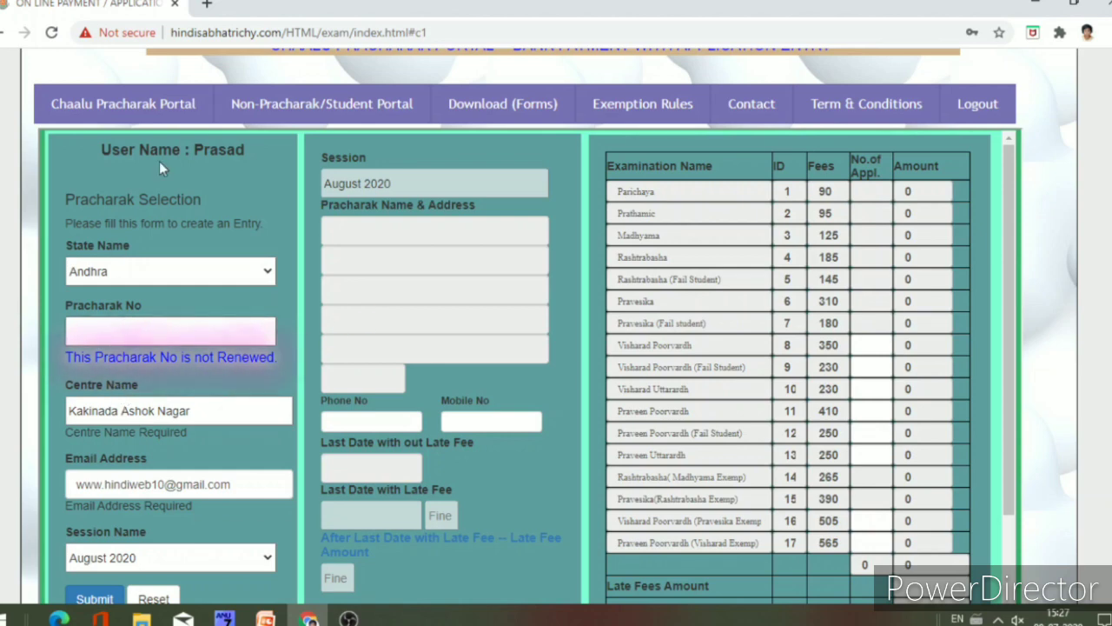
mouse_move(284, 114)
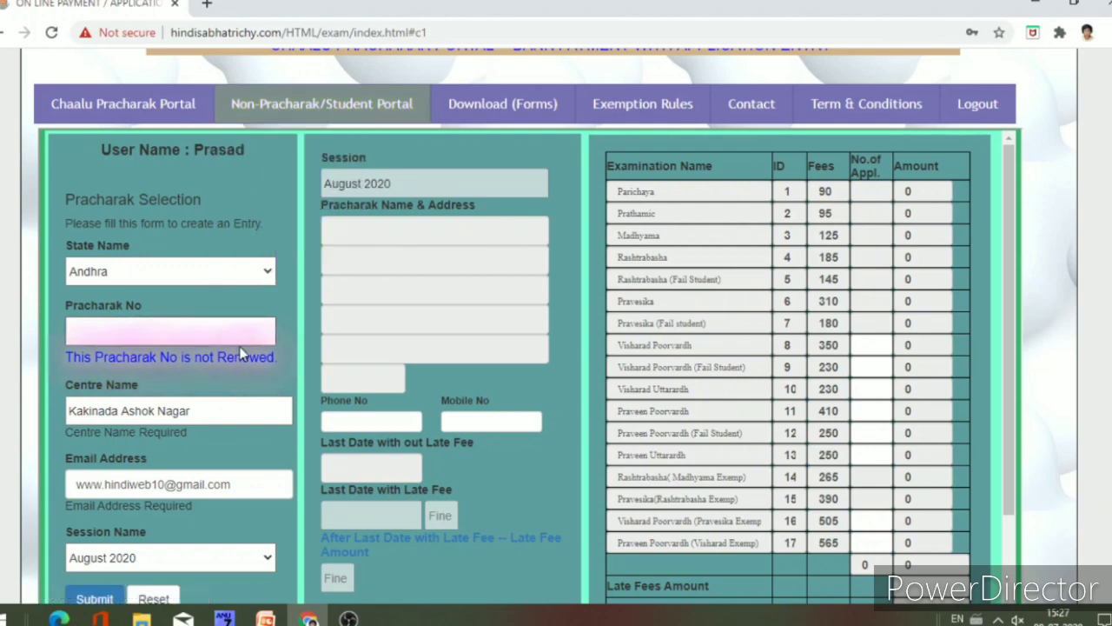
Switch to the other saved Pracharak number and resubmit to load name, address and fees.
left_click(137, 332)
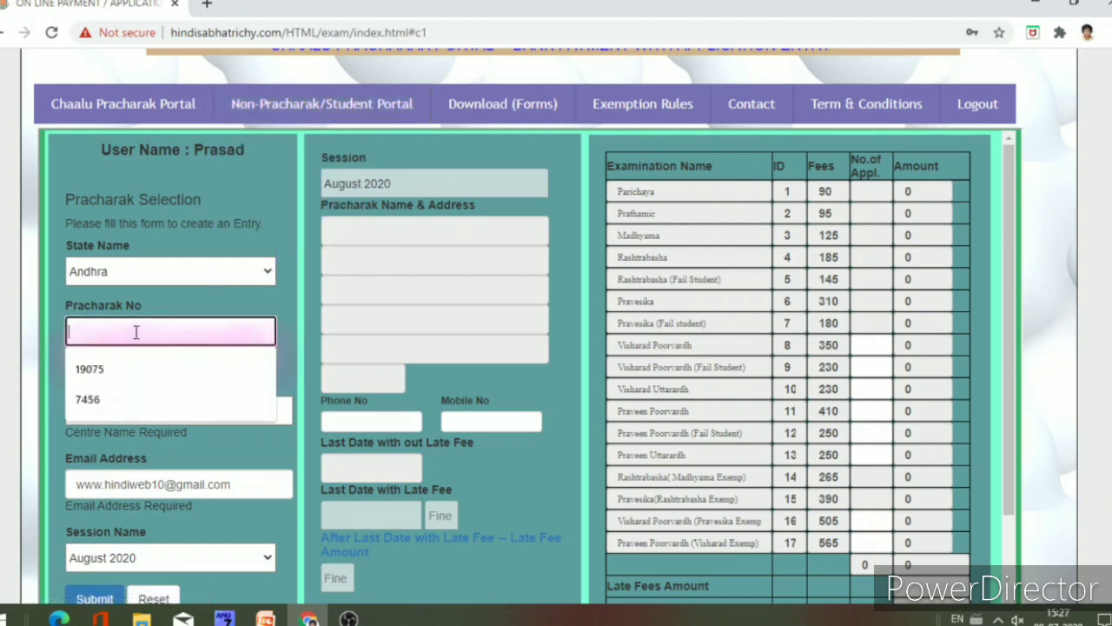
left_click(106, 368)
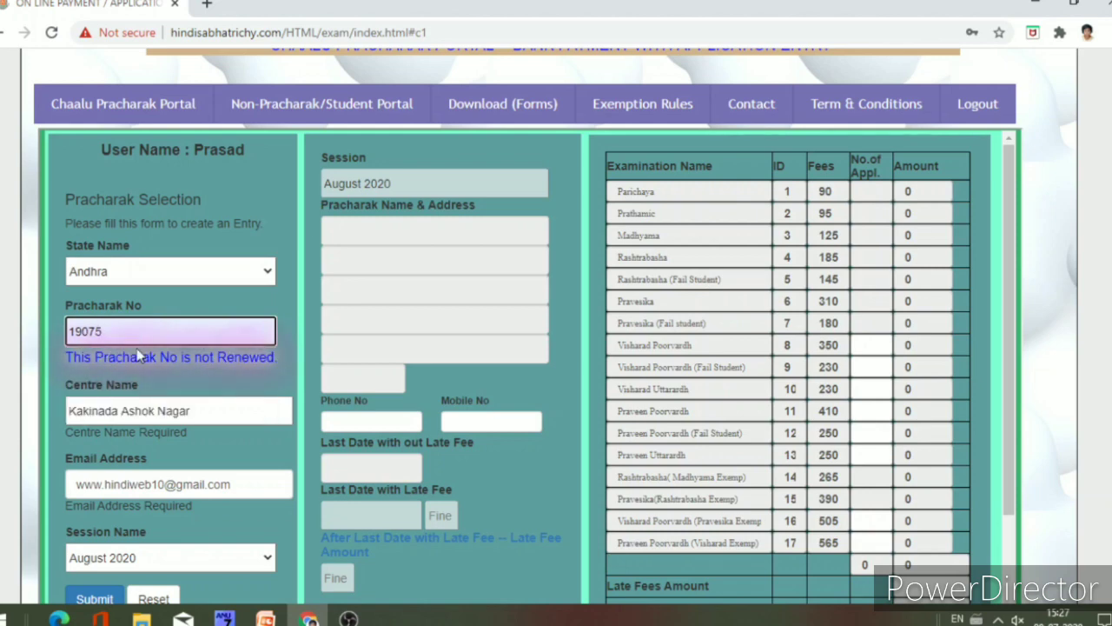
scroll(206, 373, "down", 3)
left_click(92, 345)
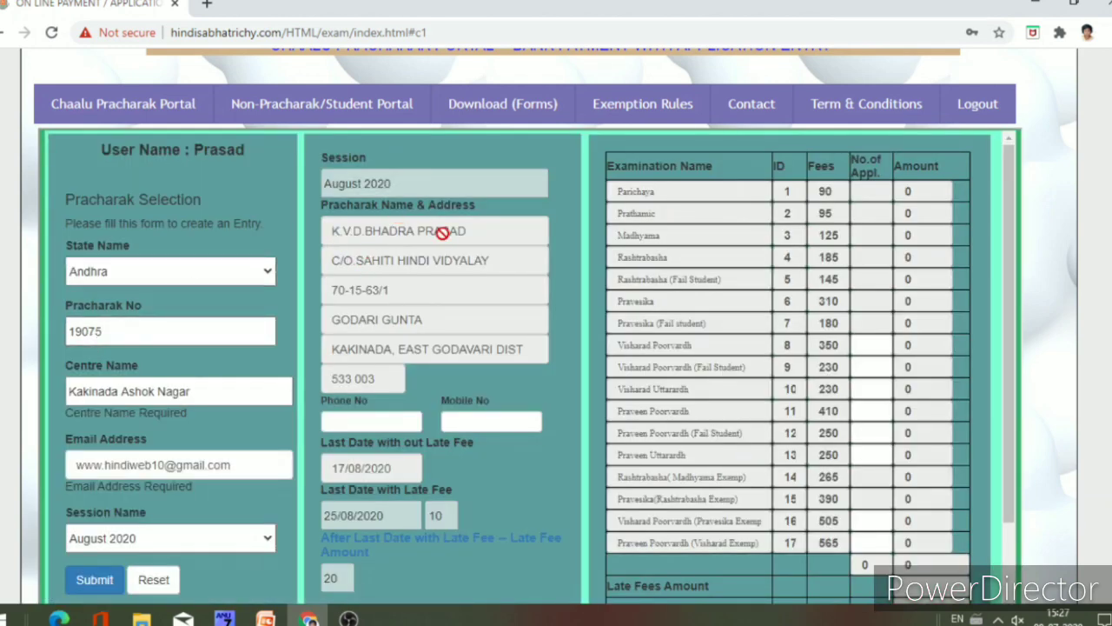
left_click(98, 330)
scroll(464, 325, "down", 2)
scroll(443, 252, "up", 2)
Reopen the Bank Payment with Application Entry form from the Chaalu Pracharak Portal menu.
mouse_move(266, 108)
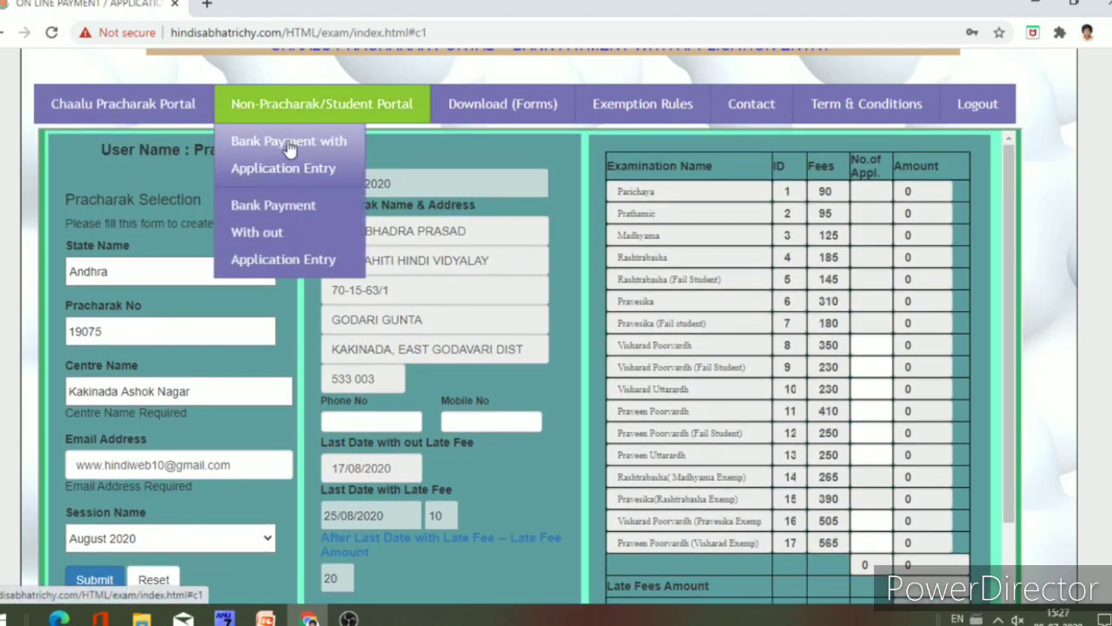
left_click(261, 249)
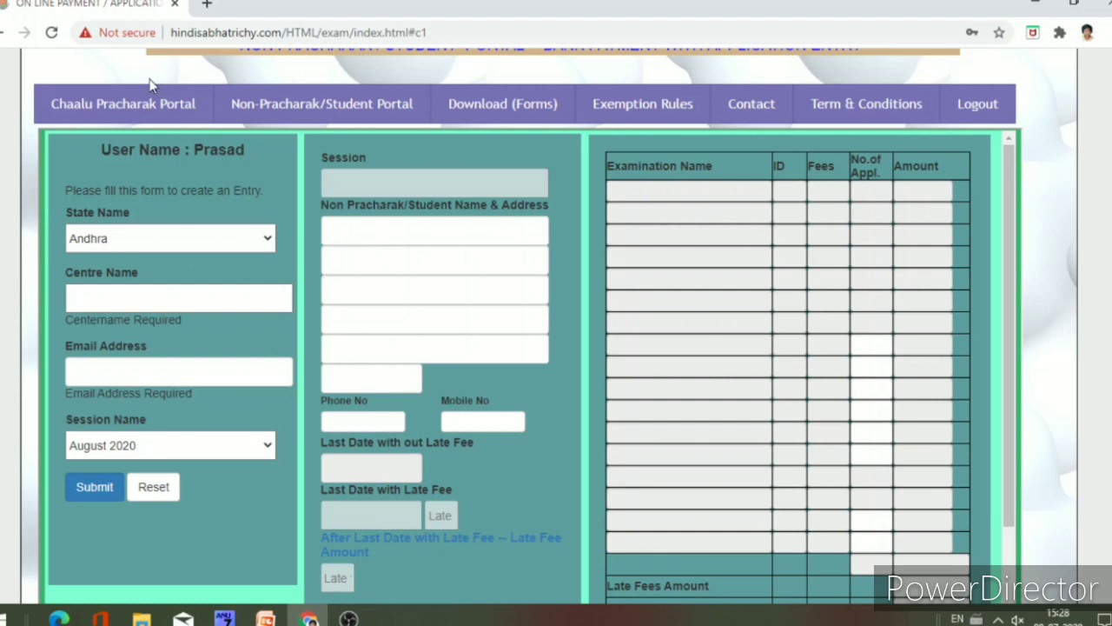
mouse_move(139, 105)
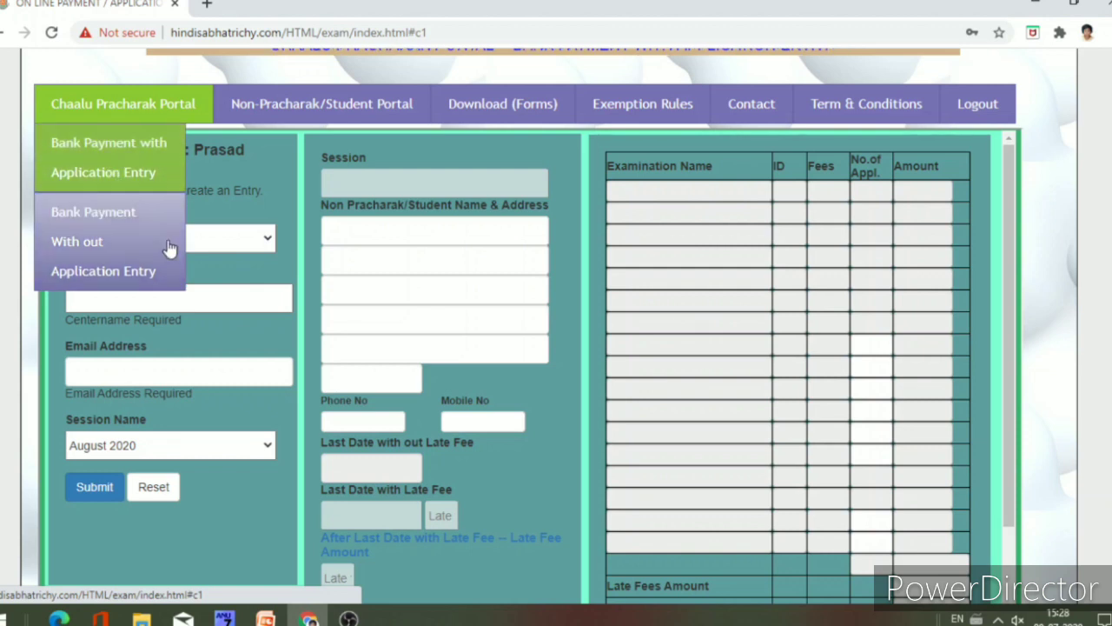
left_click(166, 261)
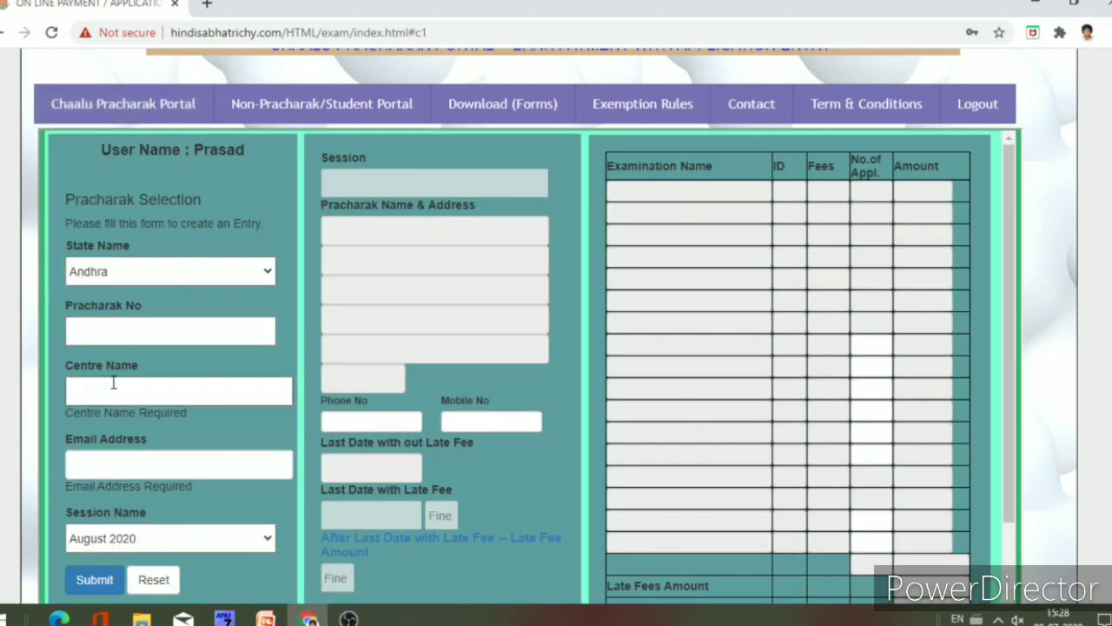
Autofill the Pracharak number, Kakinada Ashok Nagar centre and saved e-mail, then submit to load fees.
left_click(156, 330)
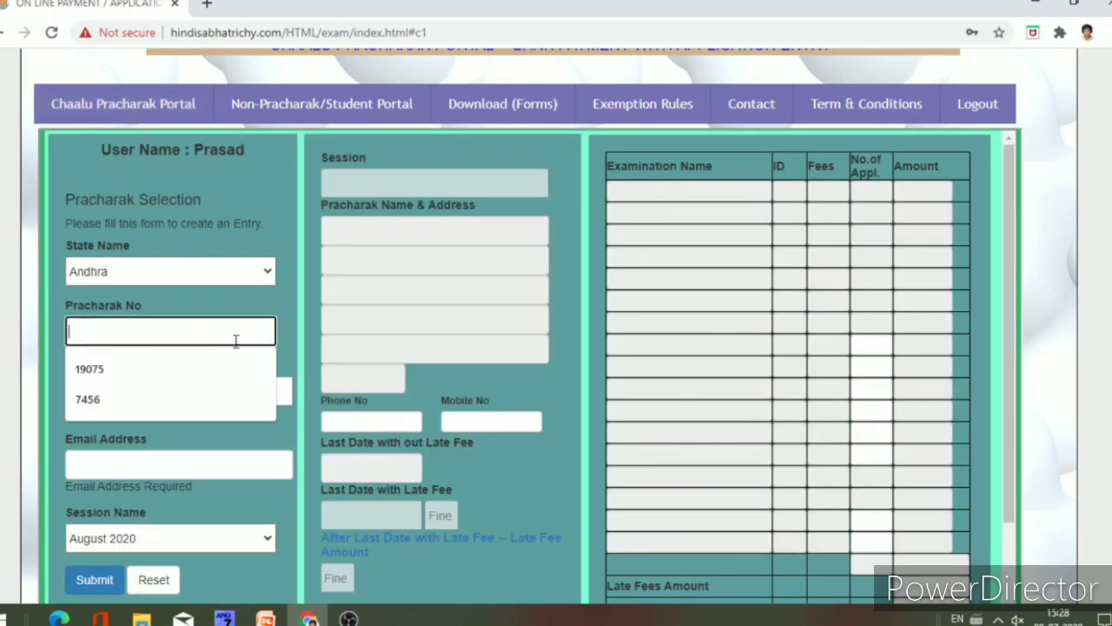
left_click(89, 368)
left_click(99, 395)
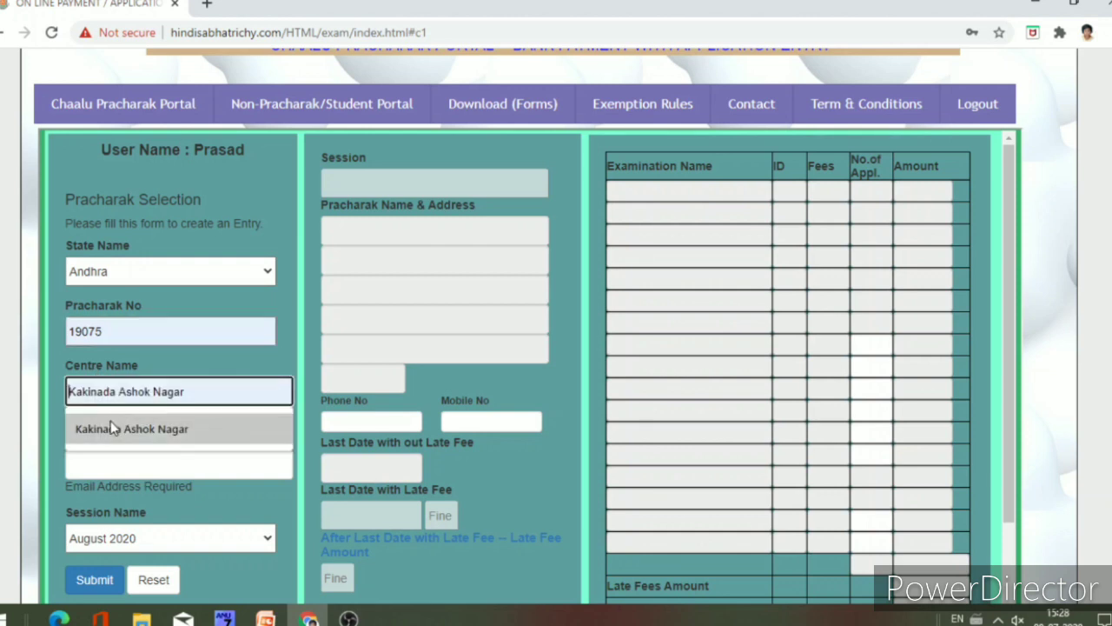
left_click(111, 425)
left_click(124, 462)
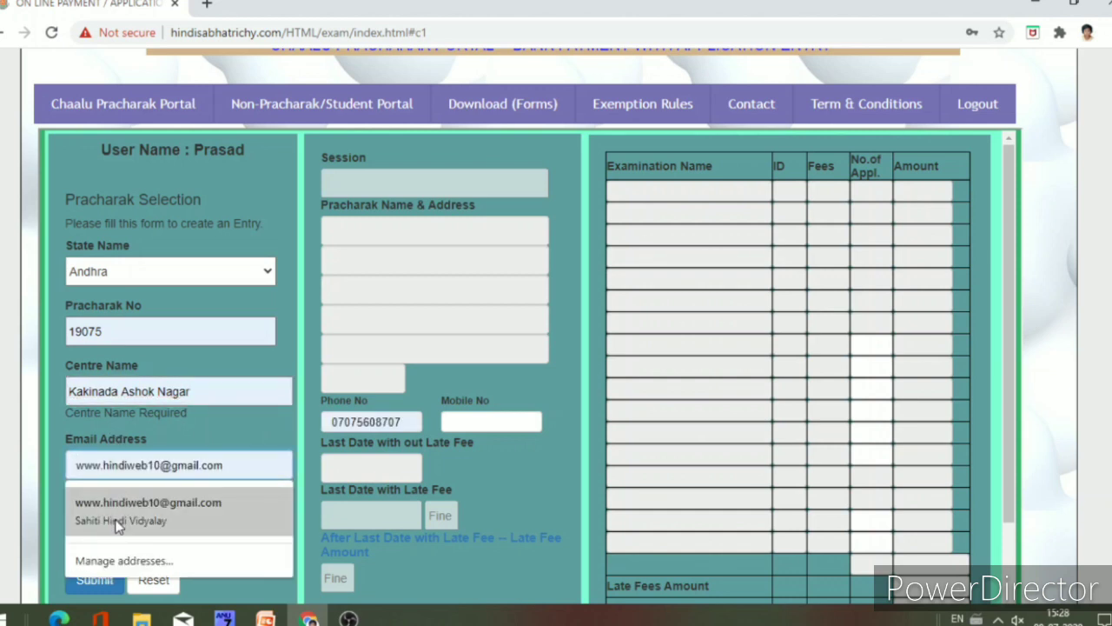
left_click(152, 505)
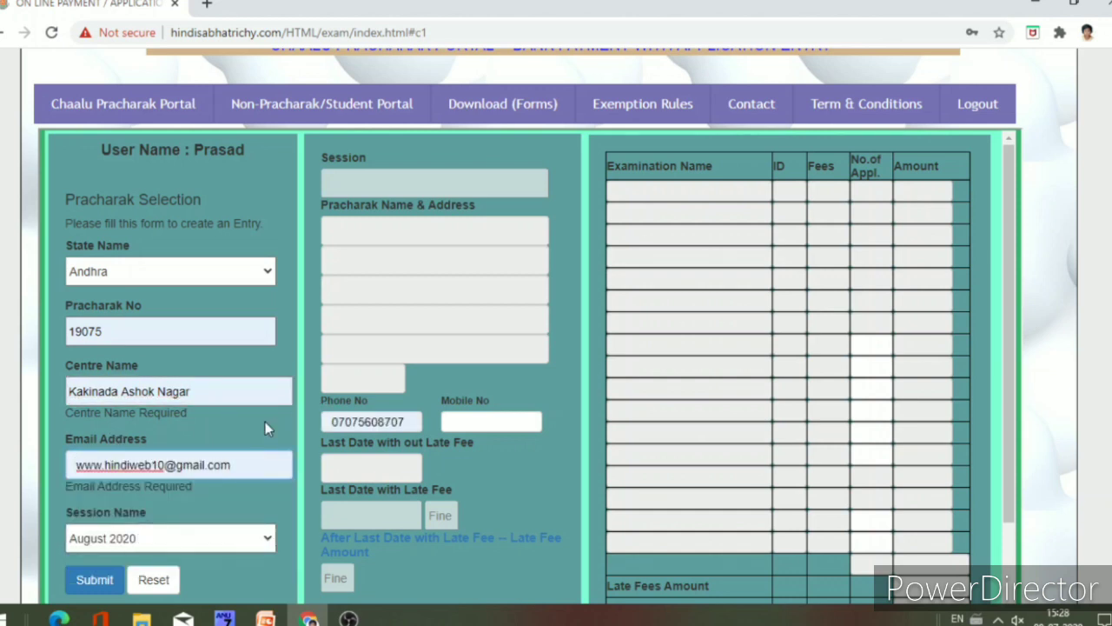
left_click(94, 578)
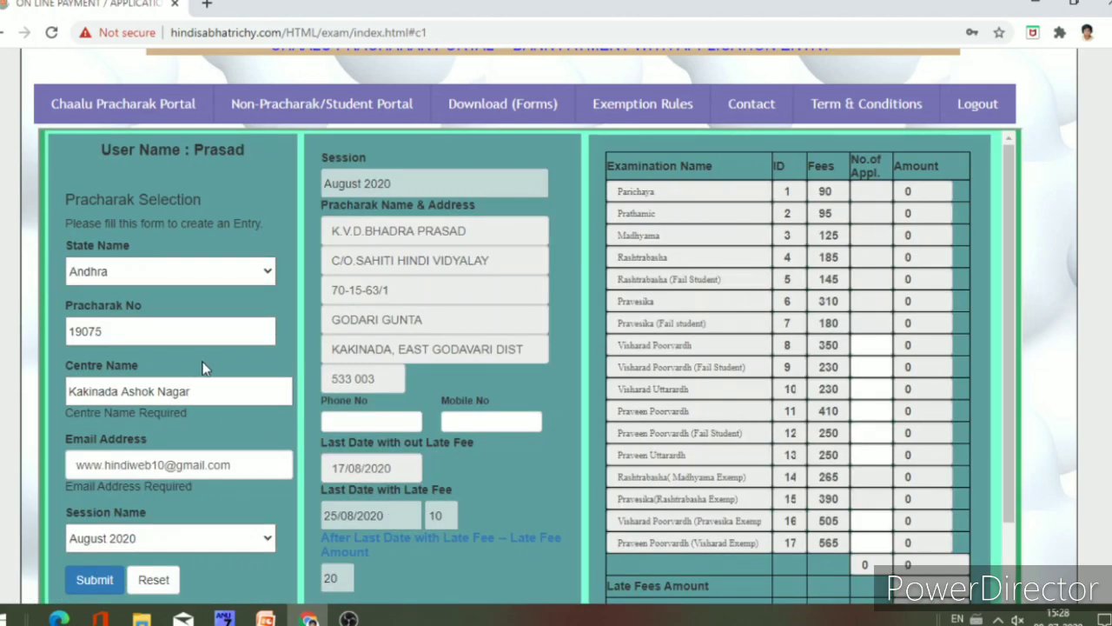
scroll(449, 448, "down", 3)
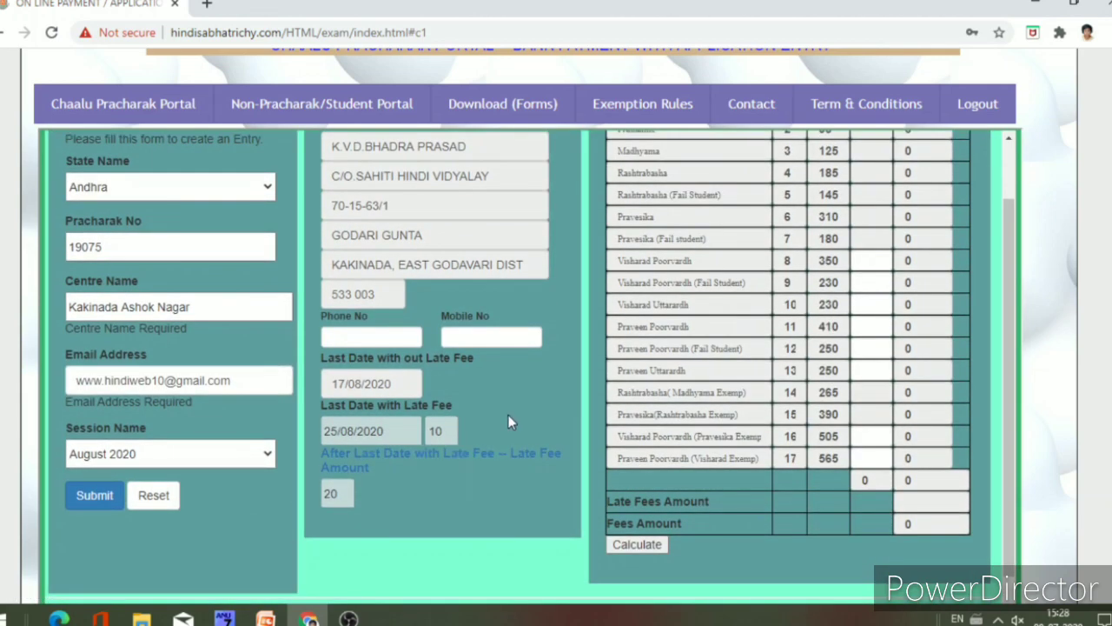
scroll(834, 326, "up", 3)
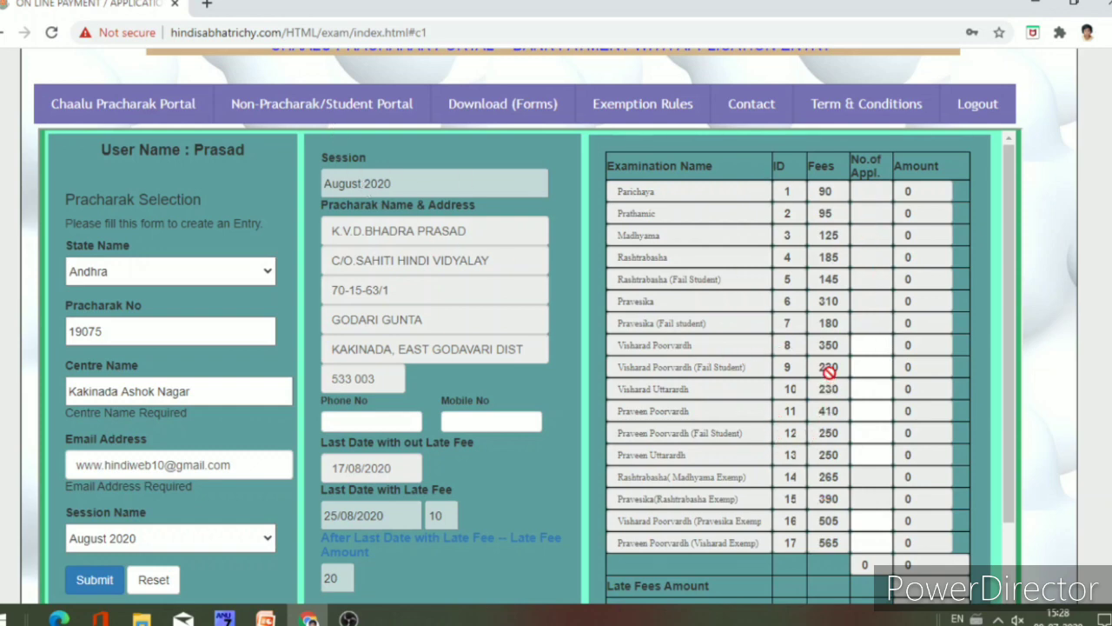
Scroll through the loaded form to the exam fees table.
scroll(842, 343, "down", 5)
scroll(829, 333, "up", 2)
scroll(830, 334, "up", 1)
scroll(869, 296, "up", 3)
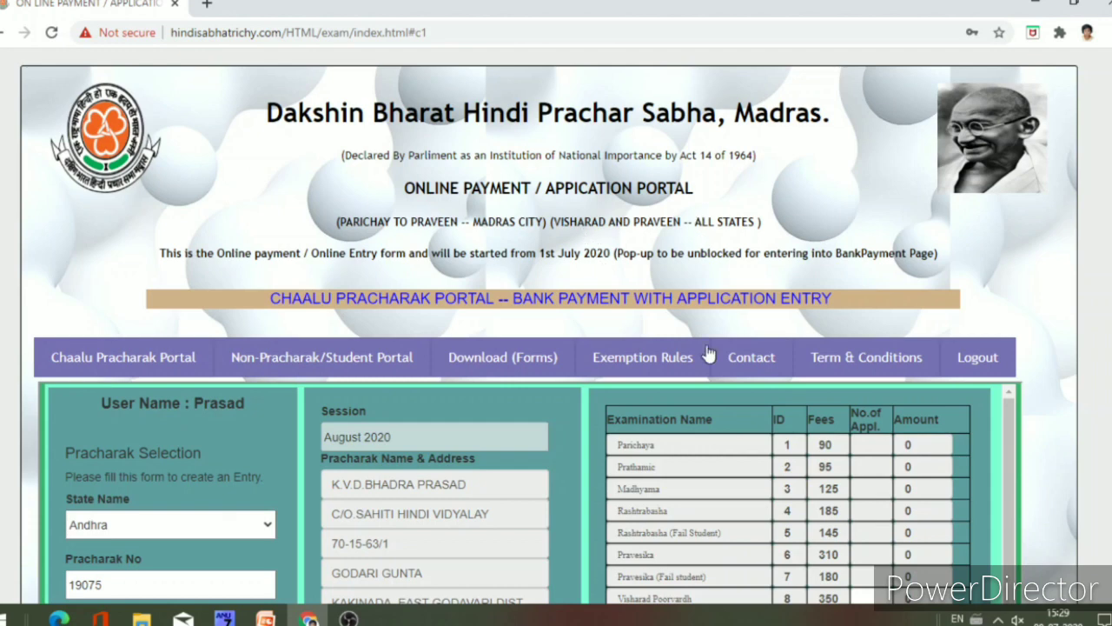
scroll(706, 335, "down", 2)
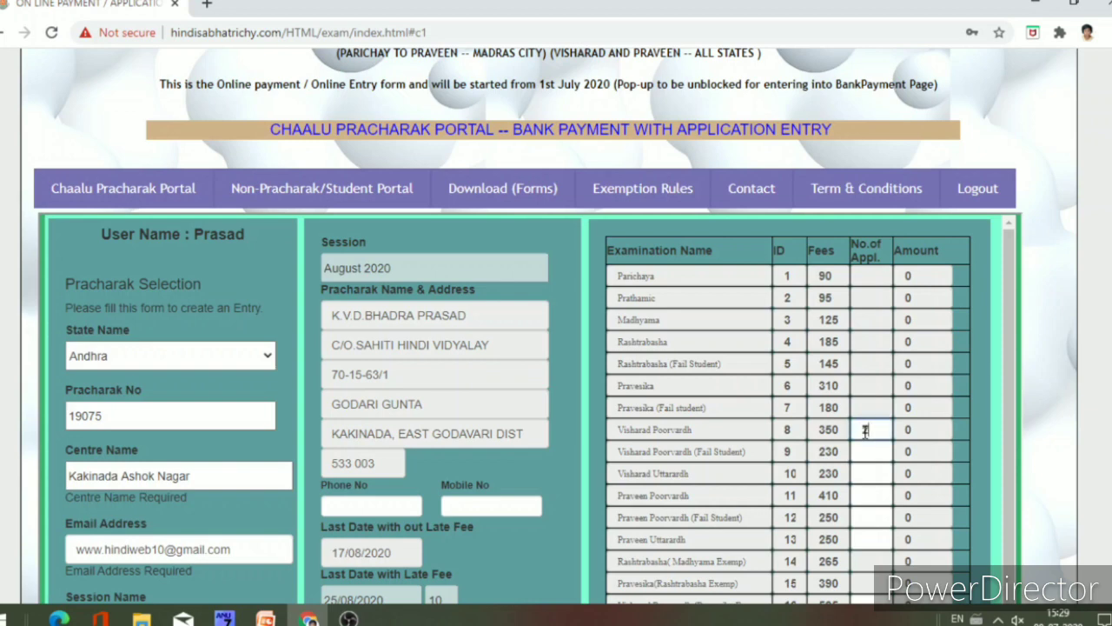
Enter application counts: 2 for Visharad Uttarardh, 1 each for Praveen Poorvardh and Praveen Uttarardh.
left_click(869, 473)
type("2")
scroll(873, 513, "down", 1)
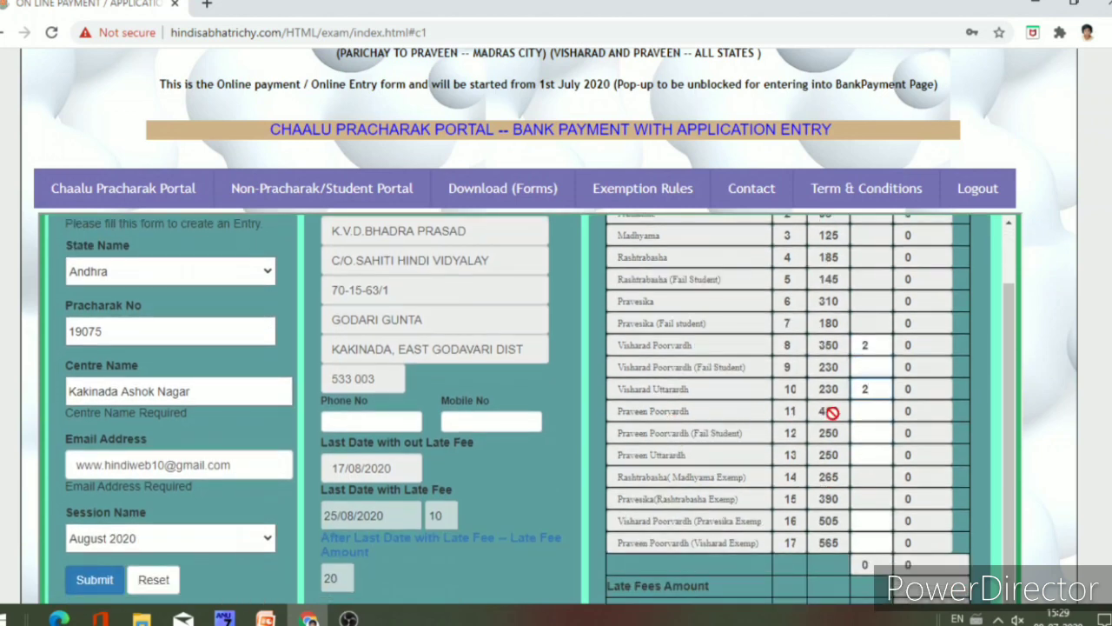
left_click(864, 410)
type("1")
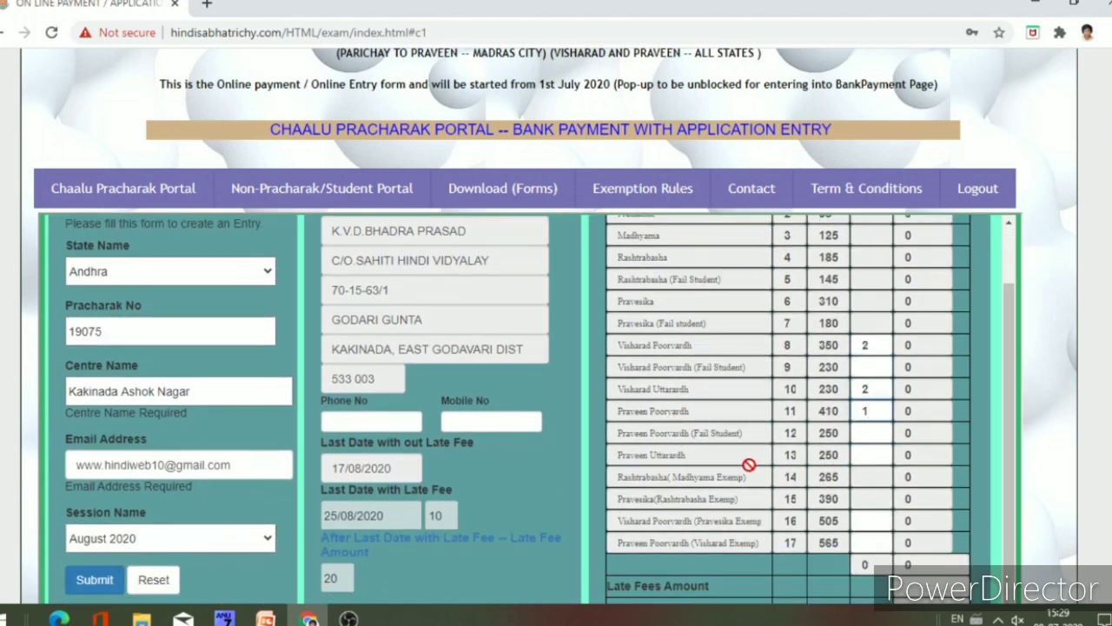
left_click(867, 461)
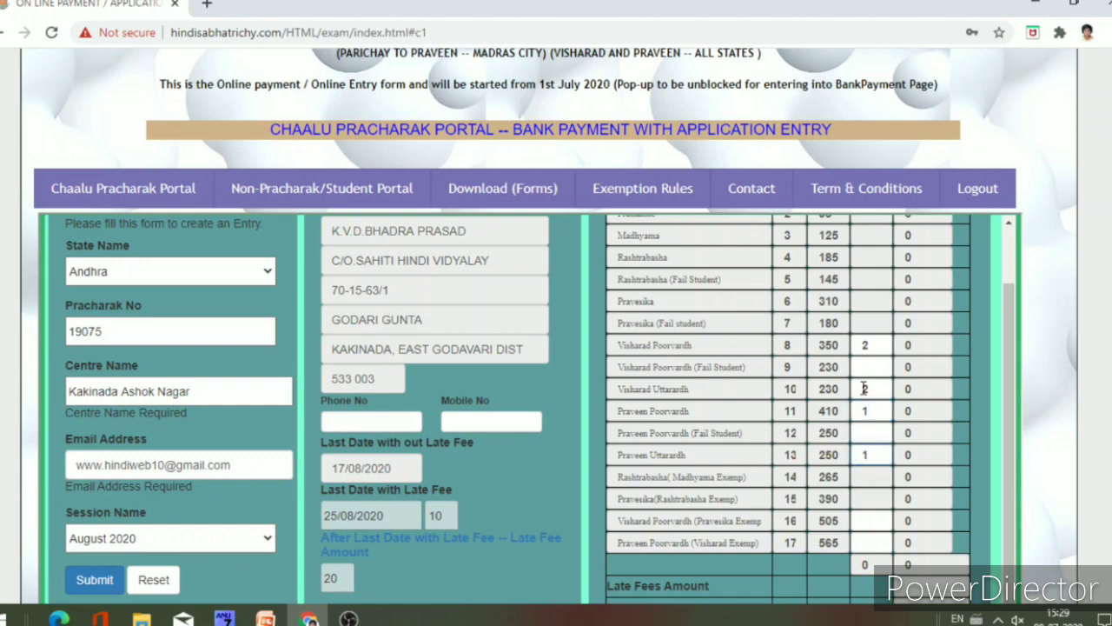
Calculate the fees, totalling 1820, and review the student detail rows below.
scroll(856, 414, "down", 2)
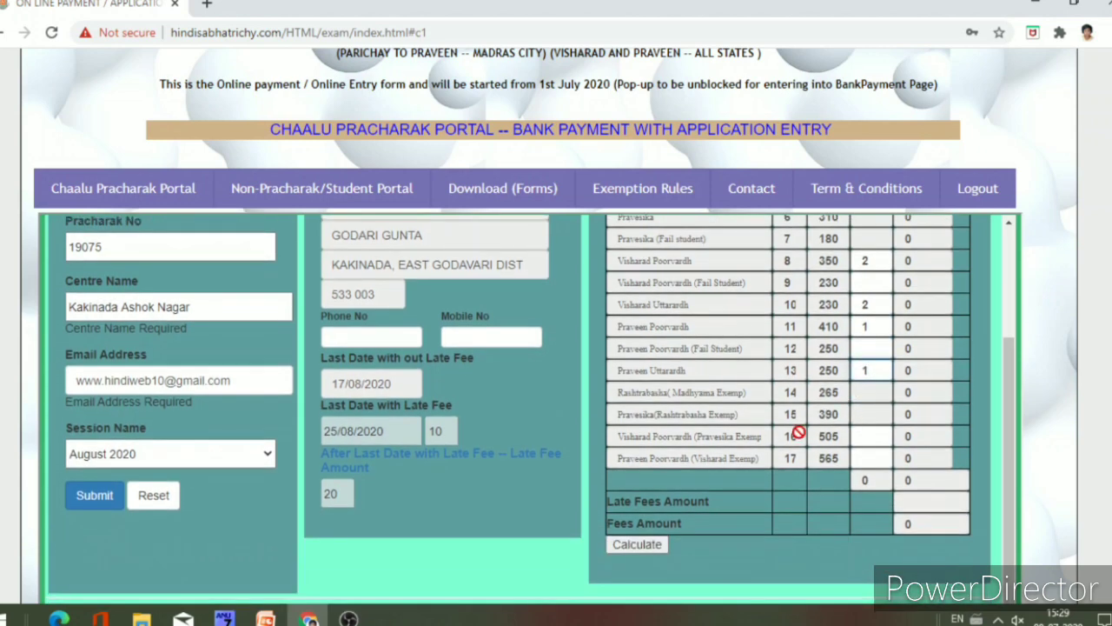
left_click(618, 547)
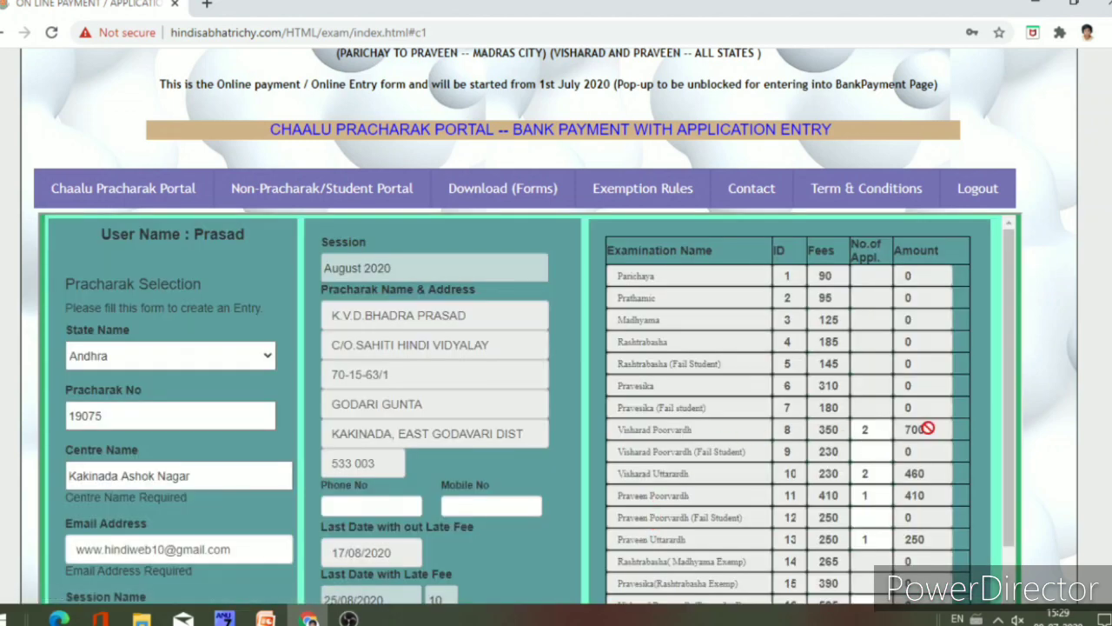
scroll(921, 487, "down", 4)
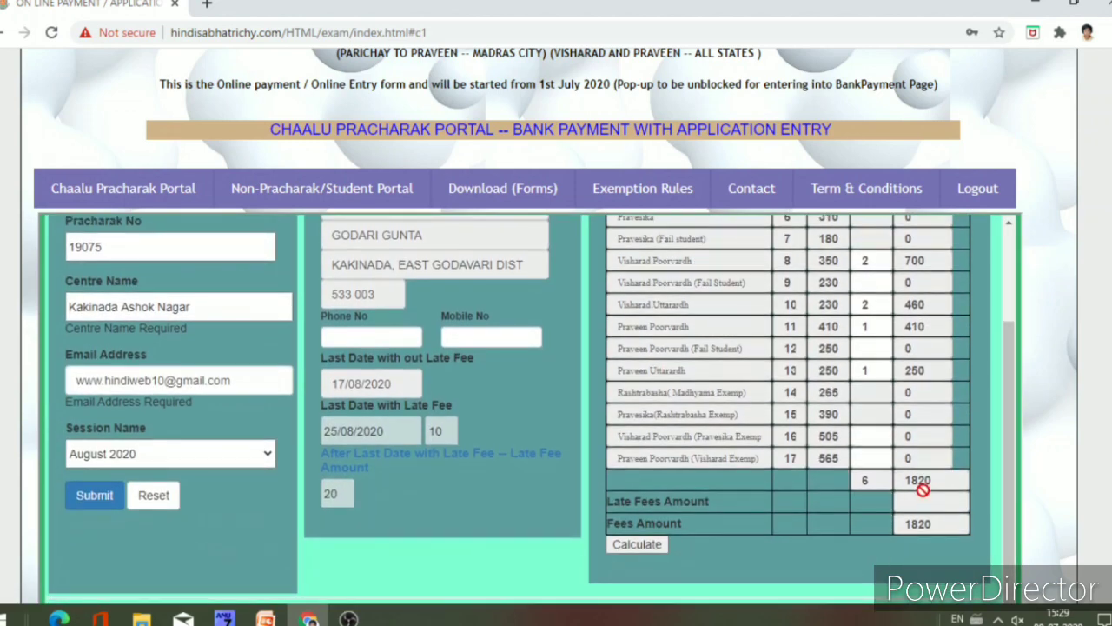
scroll(828, 452, "down", 1)
scroll(829, 452, "down", 4)
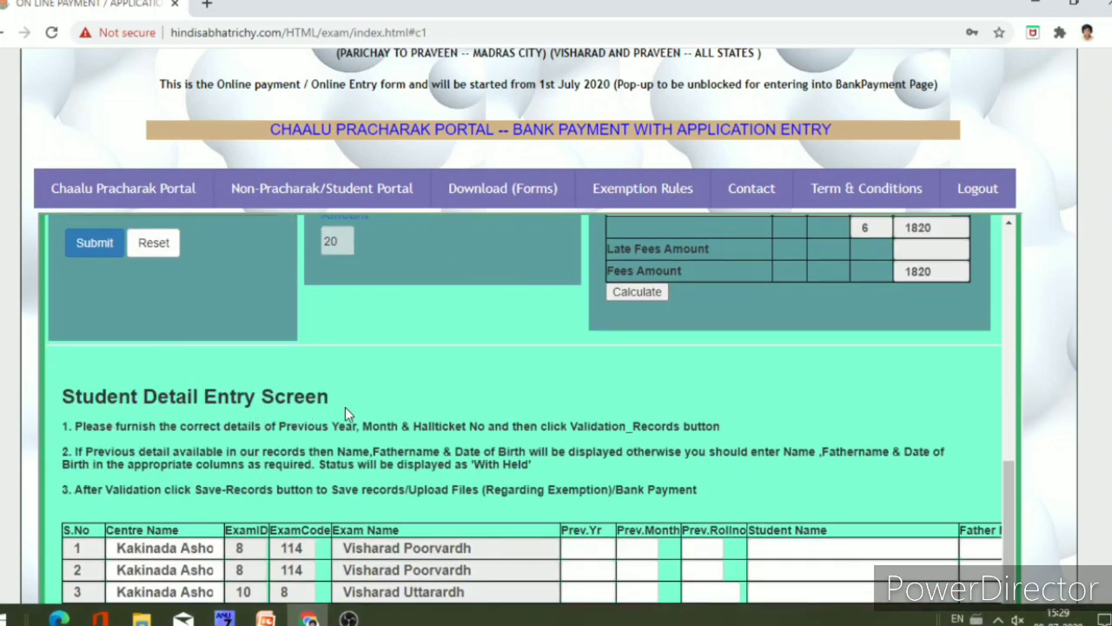
scroll(451, 405, "down", 2)
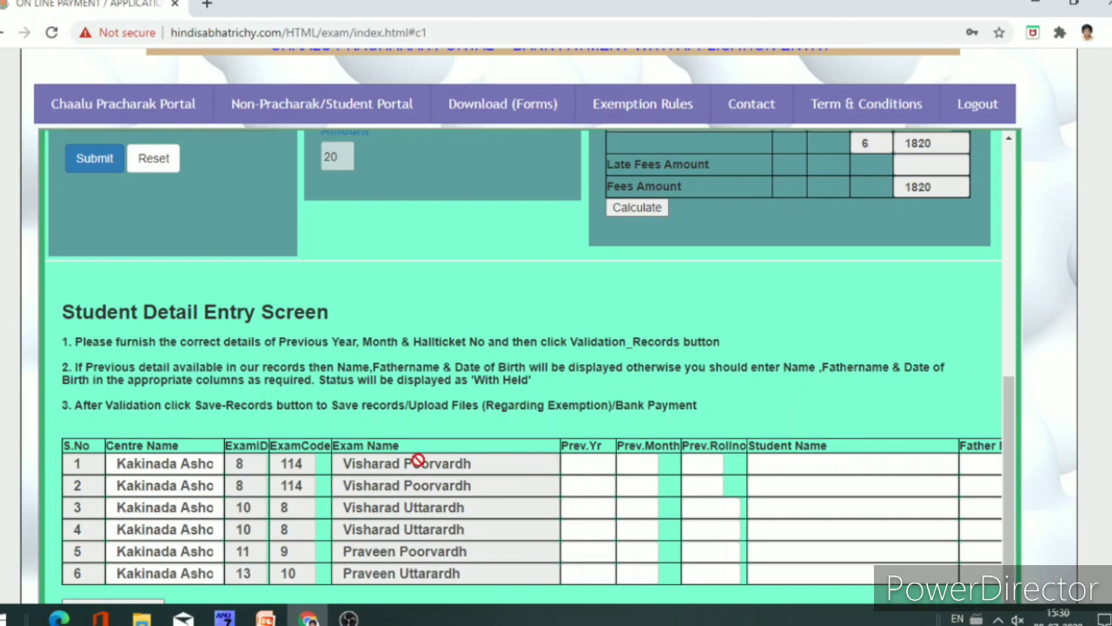
scroll(412, 461, "down", 1)
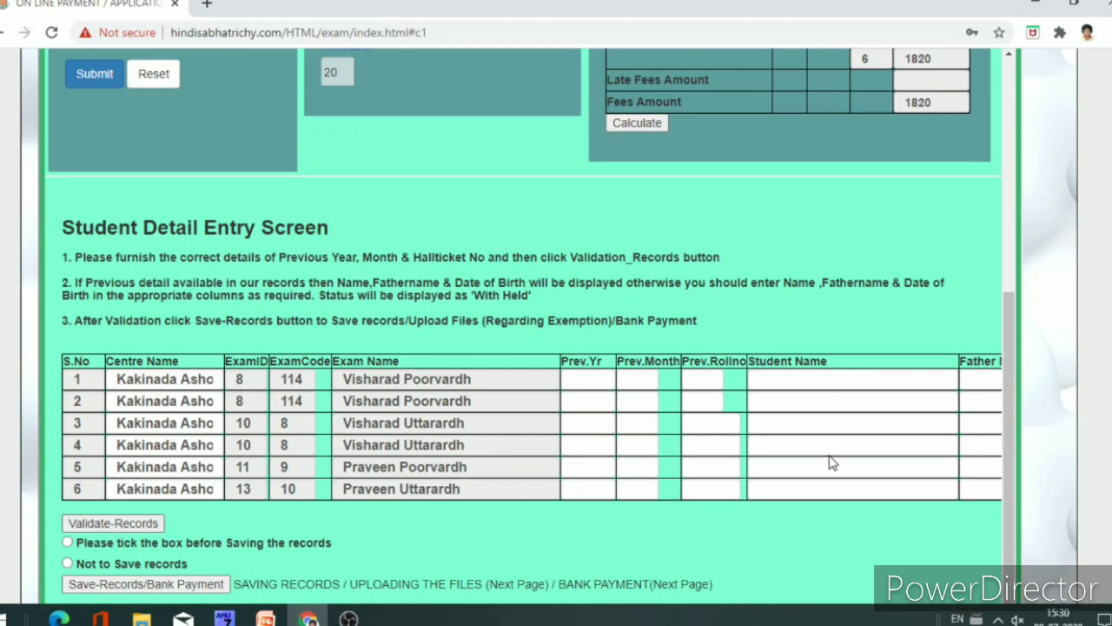
scroll(830, 463, "up", 5)
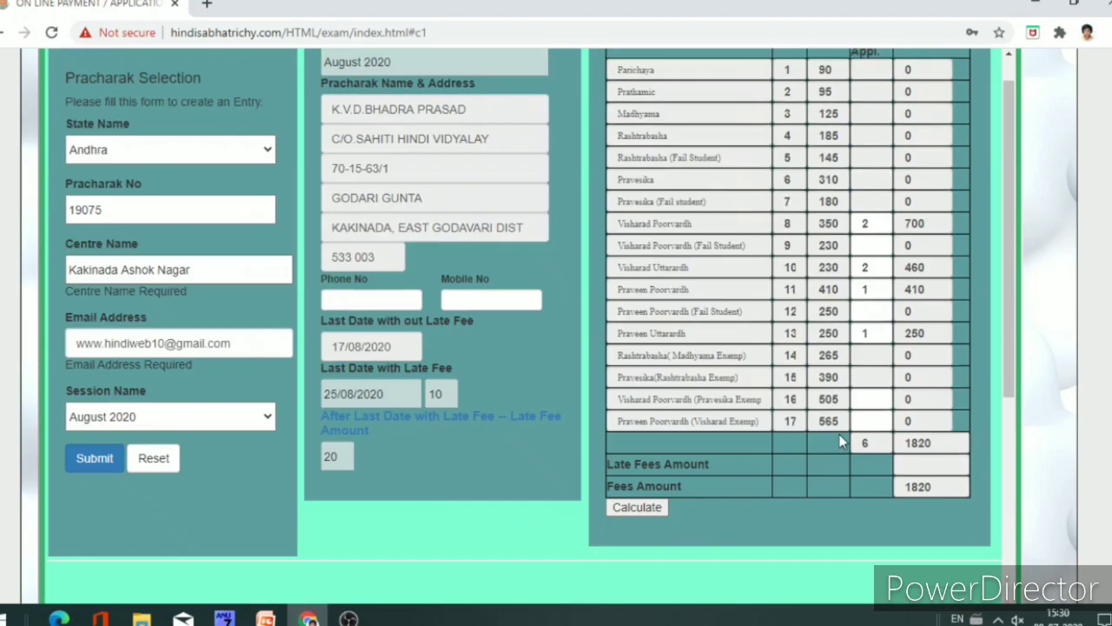
Clear the Visharad Poorvardh application count and recalculate, giving 4 applications totalling 1120.
left_click(873, 270)
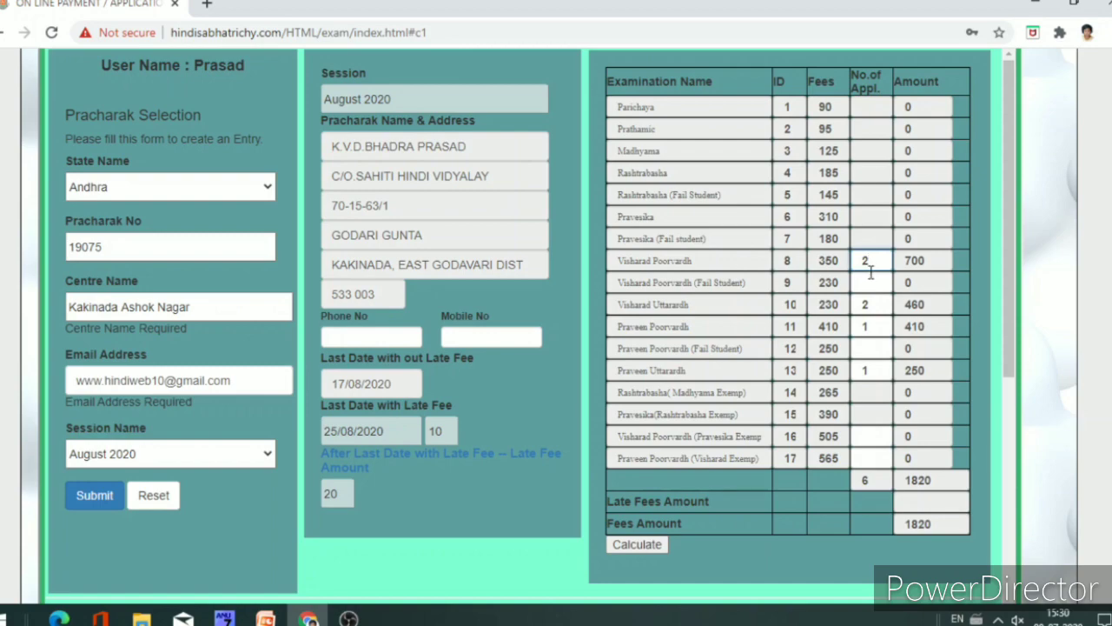
key("BackSpace")
left_click(705, 470)
Clear the Visharad Uttarardh application count and recalculate the fee totals.
scroll(463, 438, "down", 3)
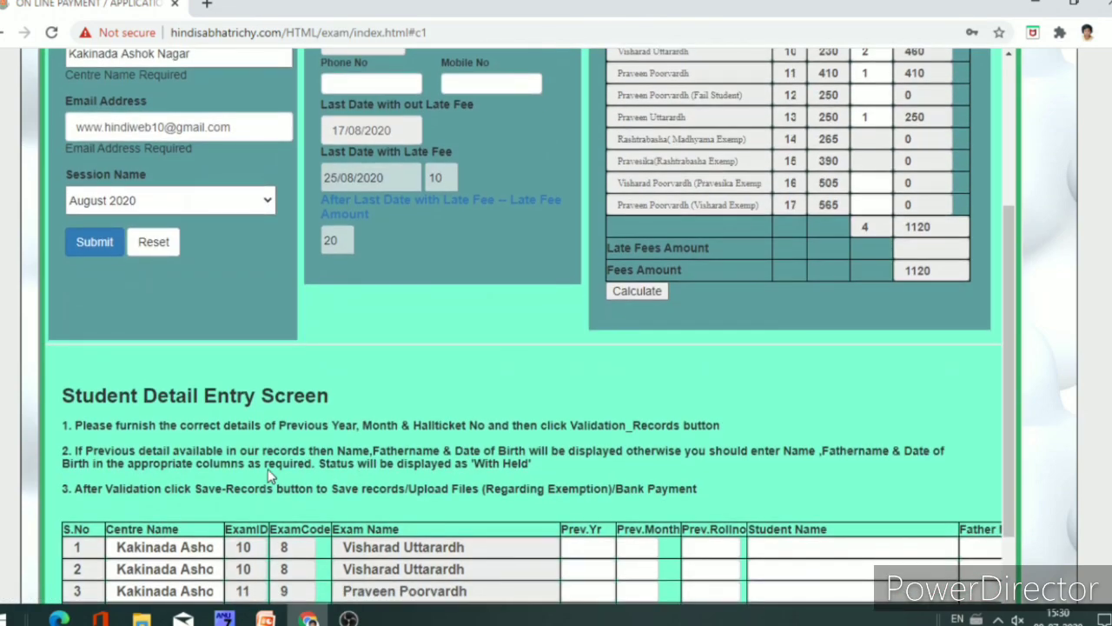
scroll(250, 474, "down", 2)
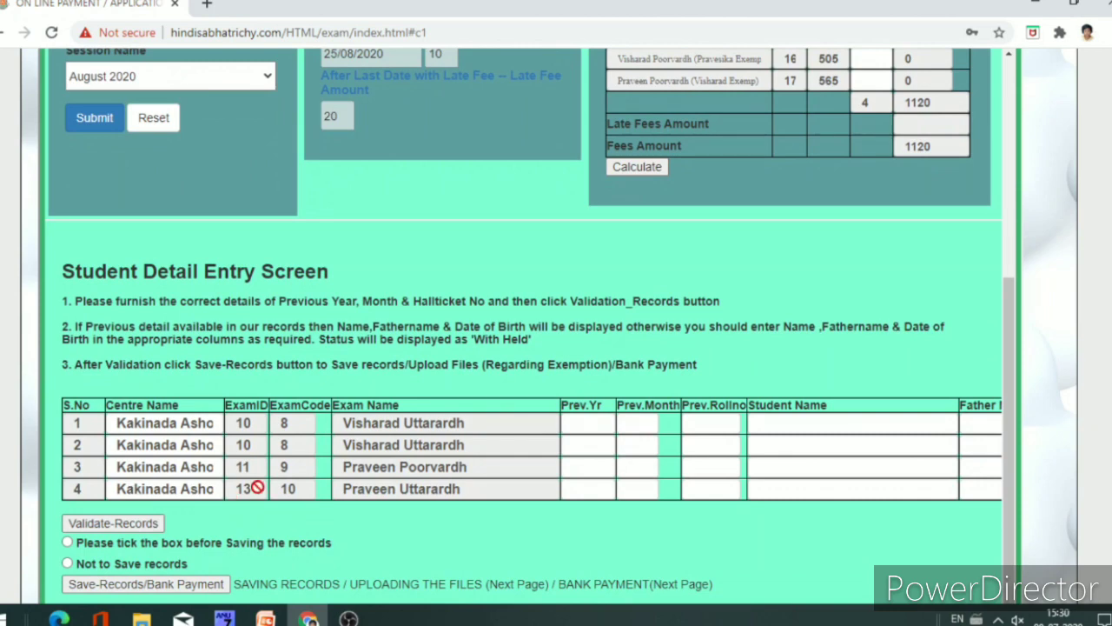
scroll(945, 283, "up", 3)
left_click(878, 181)
key("BackSpace")
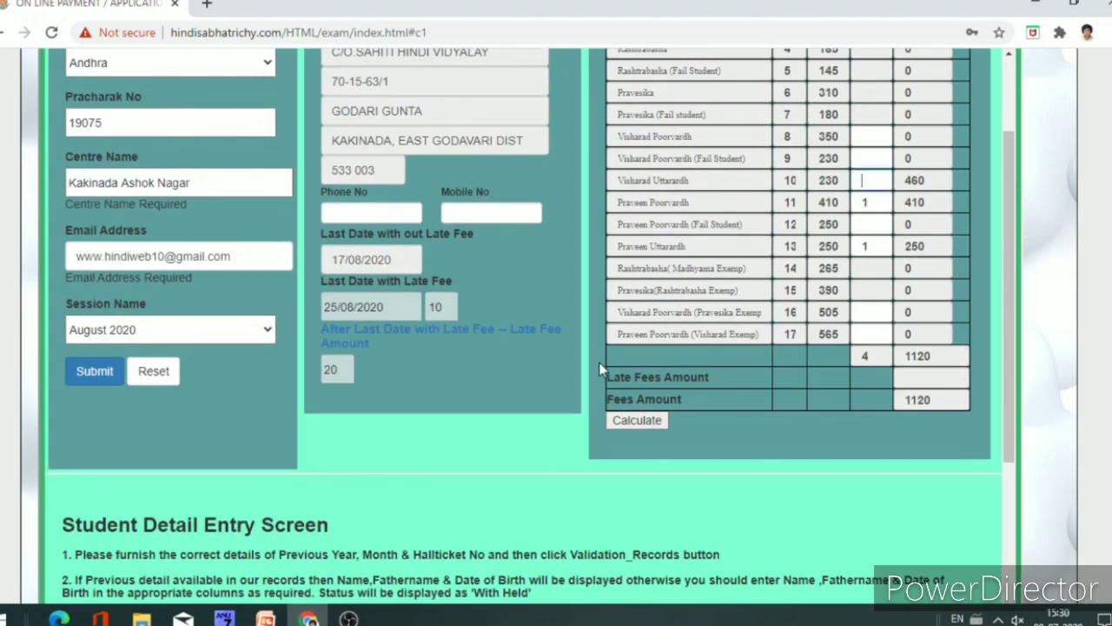
left_click(637, 421)
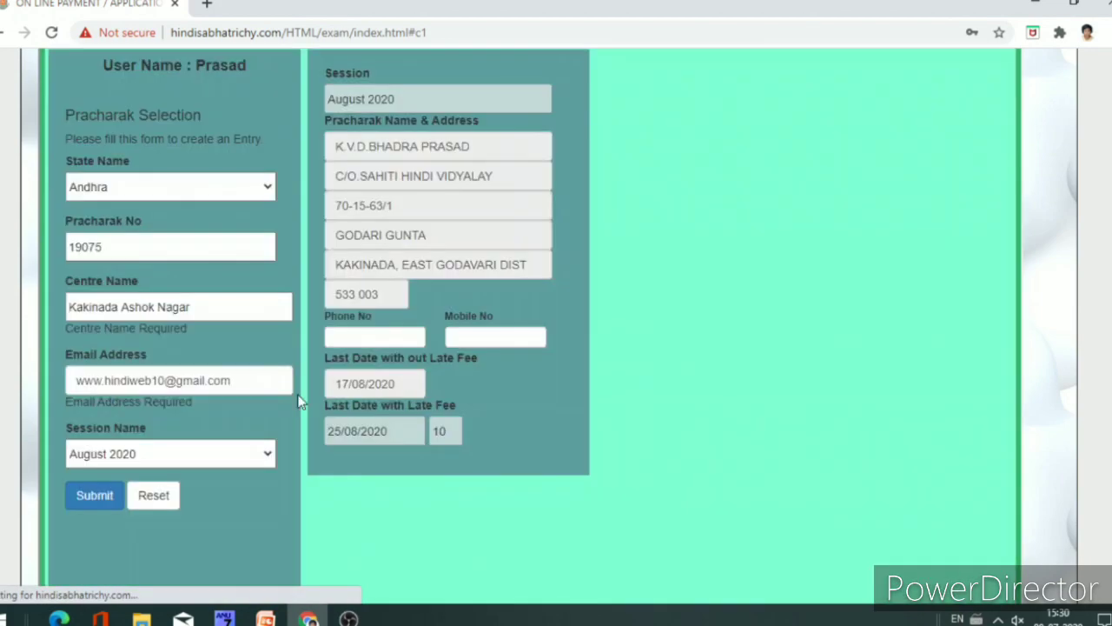
Remove the Praveen Uttarardh application and recalculate so only Praveen Poorvardh remains at 410.
scroll(604, 338, "up", 3)
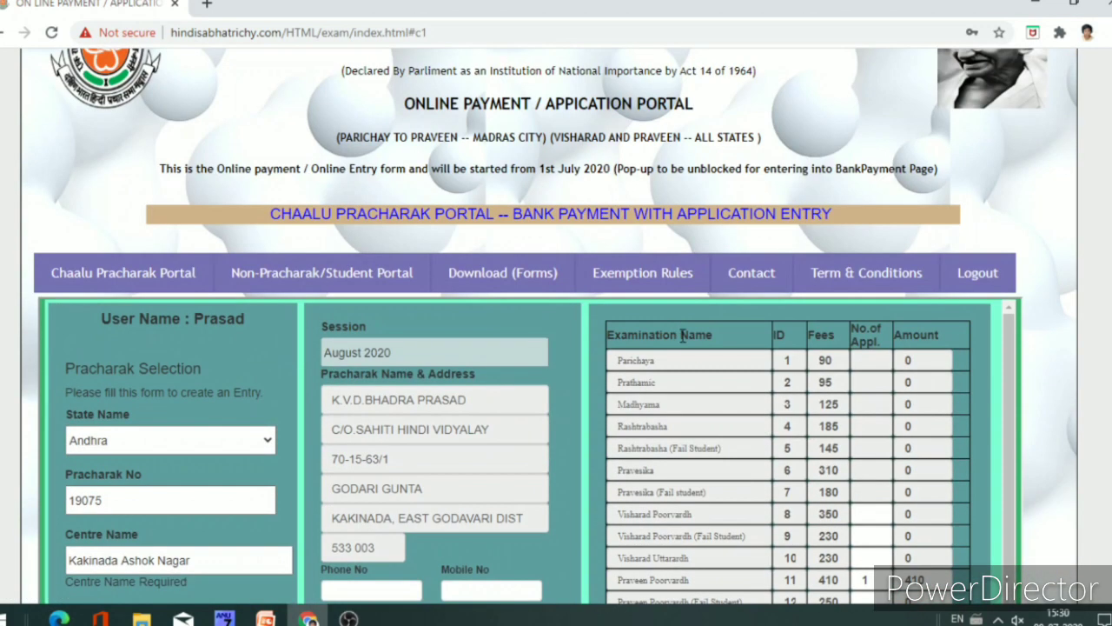
scroll(694, 352, "down", 3)
scroll(694, 352, "down", 8)
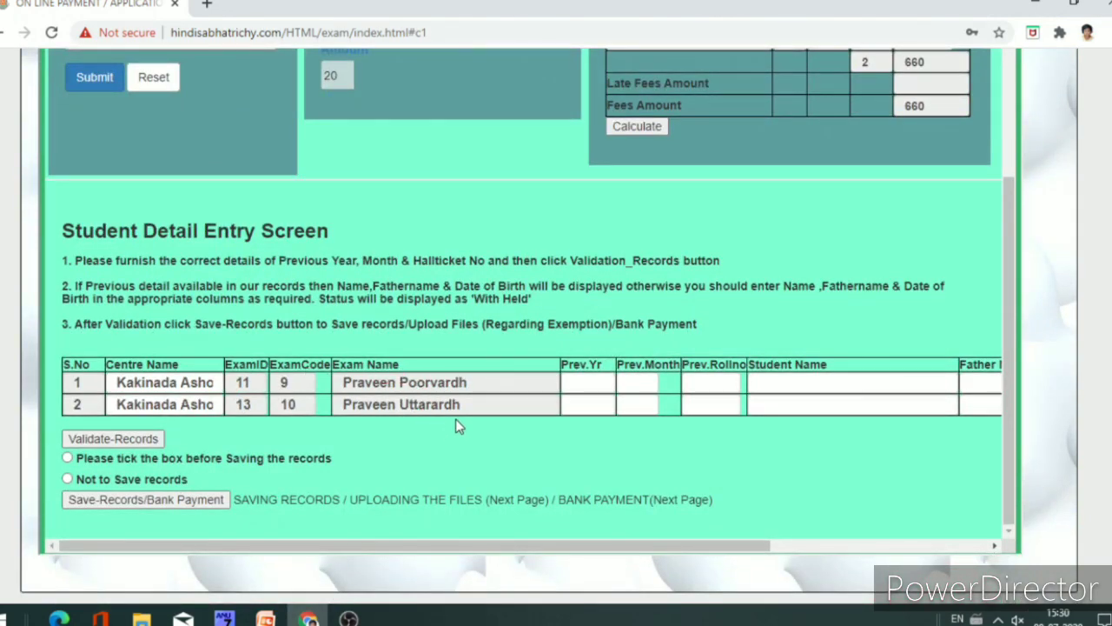
scroll(784, 330, "up", 2)
left_click(880, 121)
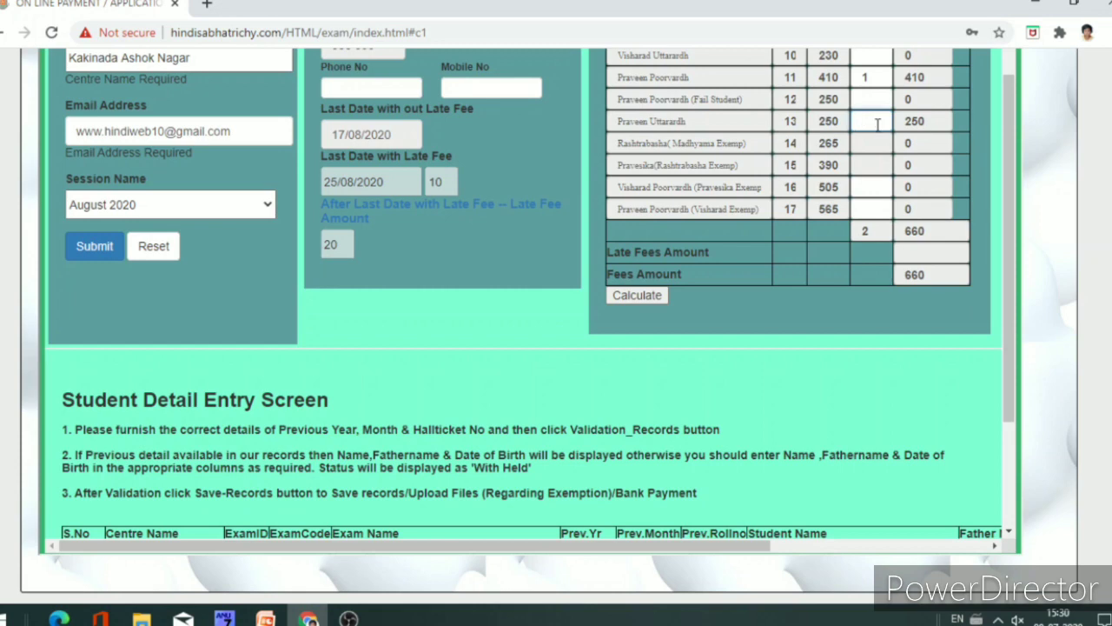
left_click(653, 298)
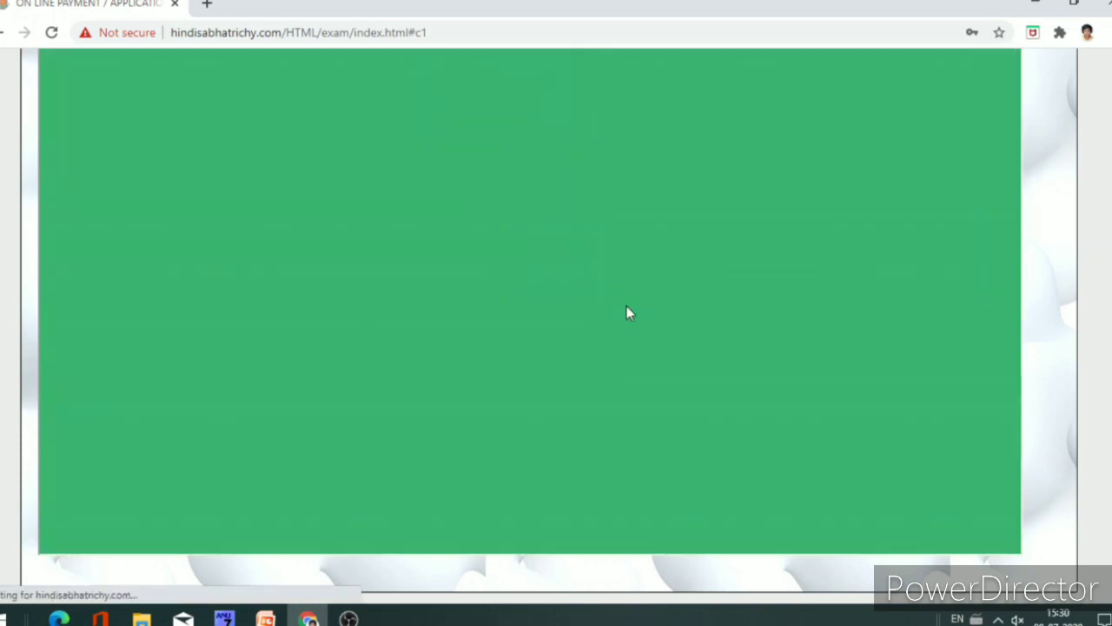
scroll(639, 304, "down", 3)
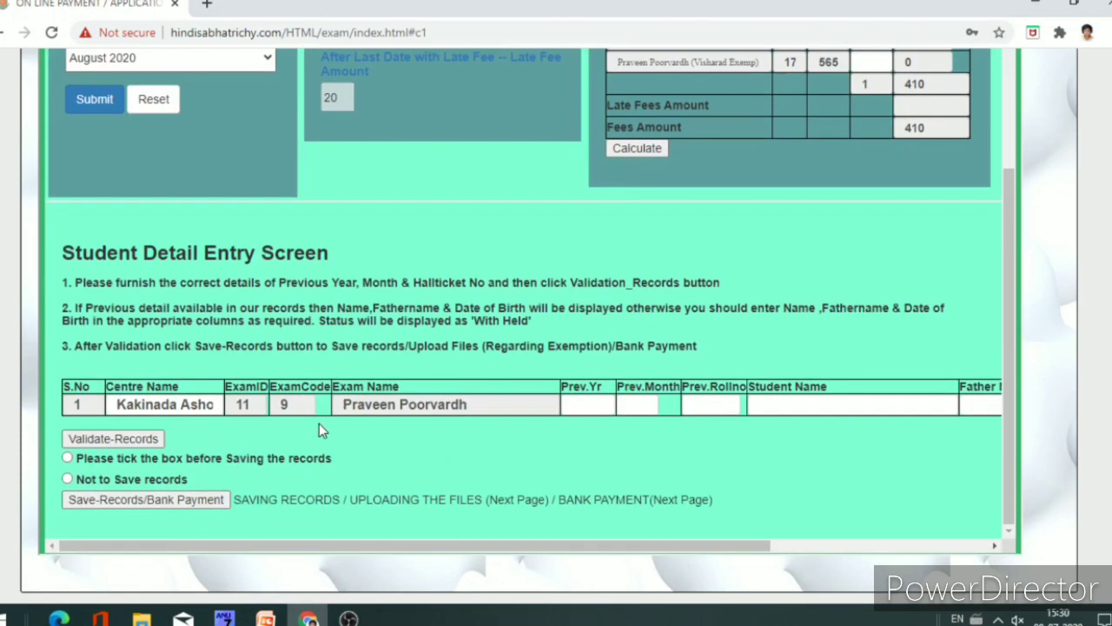
scroll(917, 152, "up", 2)
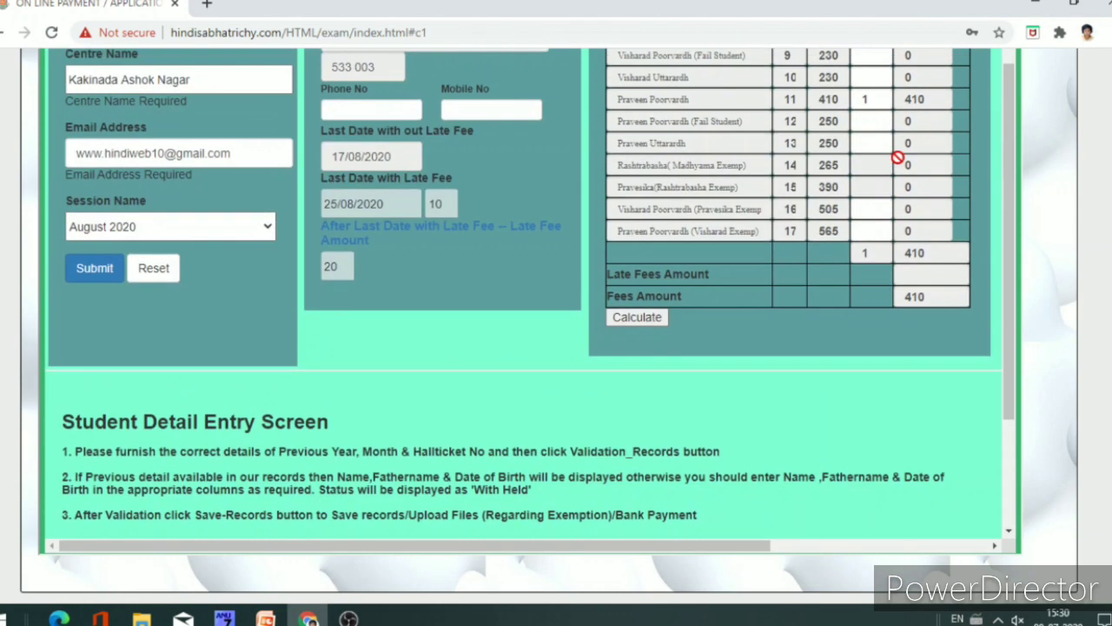
scroll(786, 335, "down", 2)
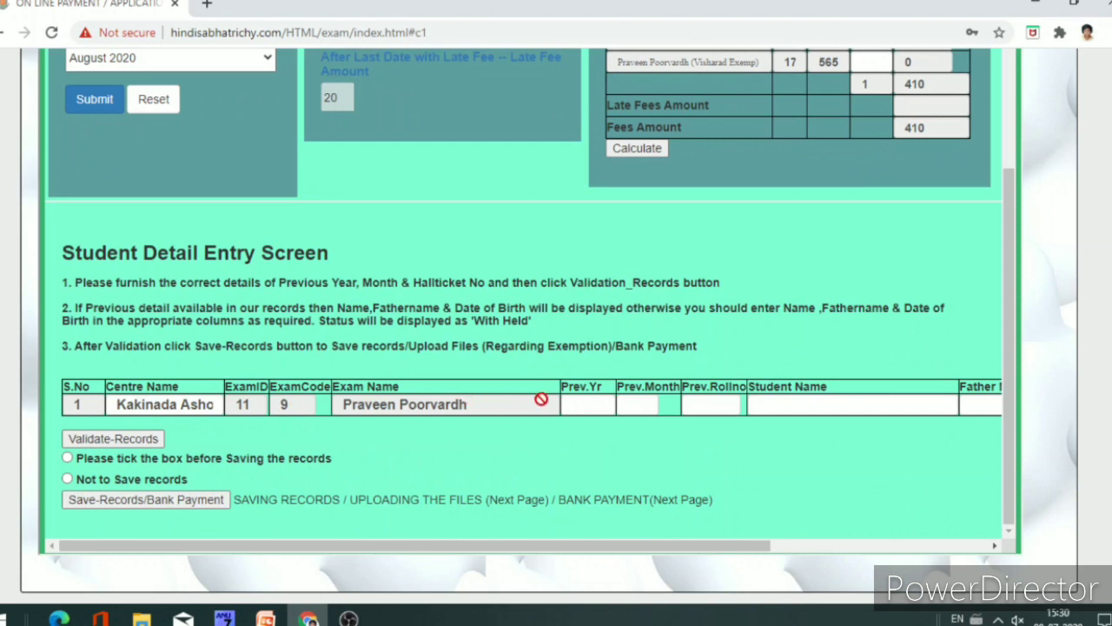
left_click(584, 406)
Enter previous year 2020, previous month feb and the previous roll number.
type("2020")
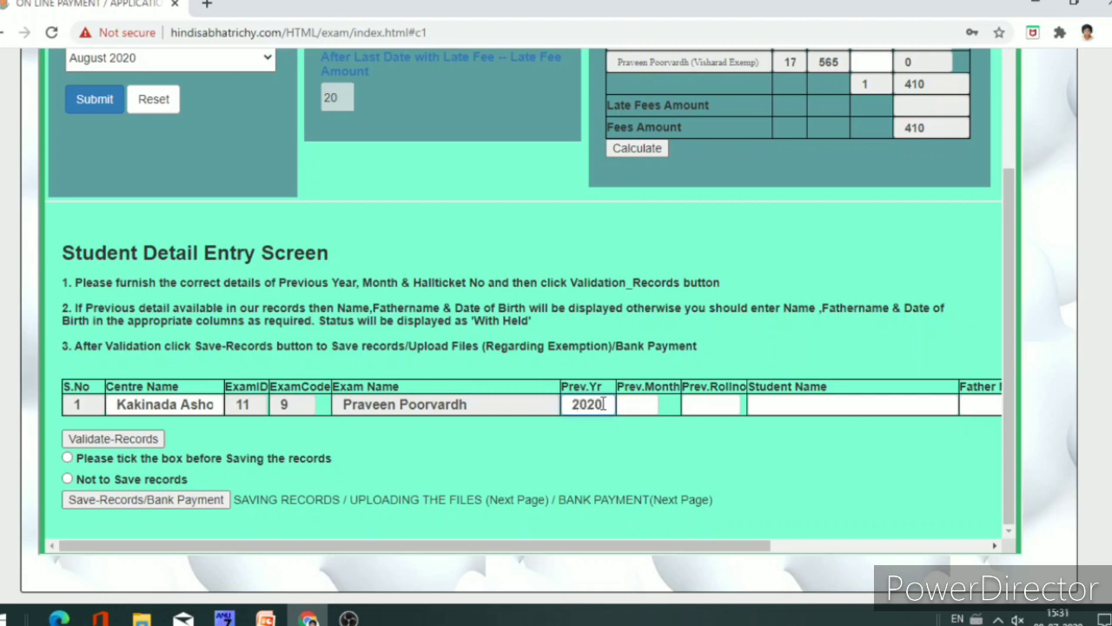
left_click(658, 401)
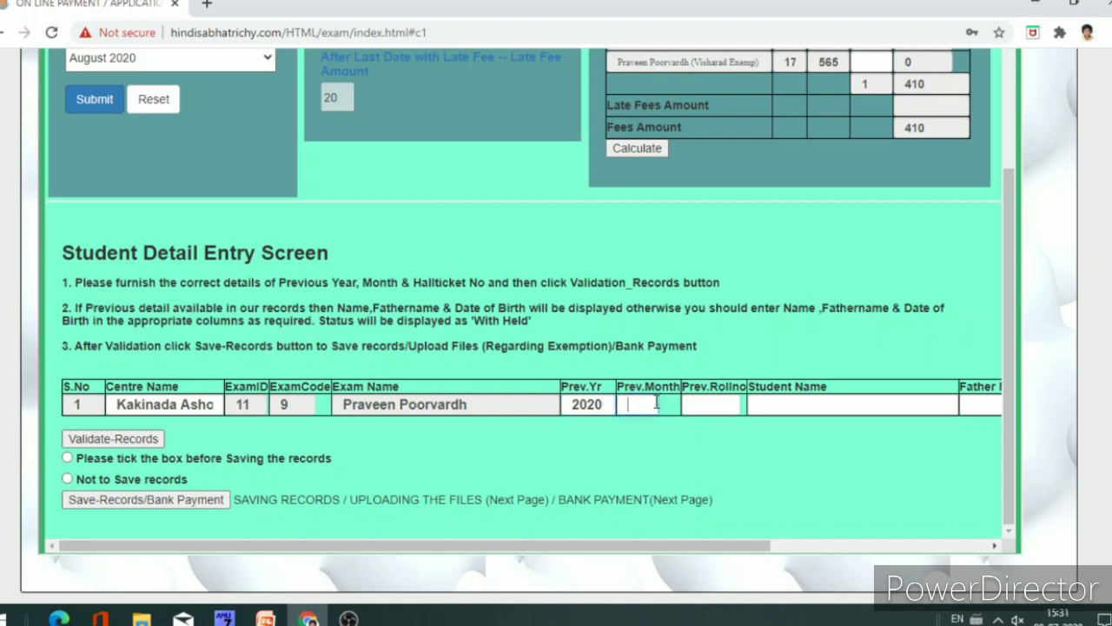
type("feb")
left_click(695, 402)
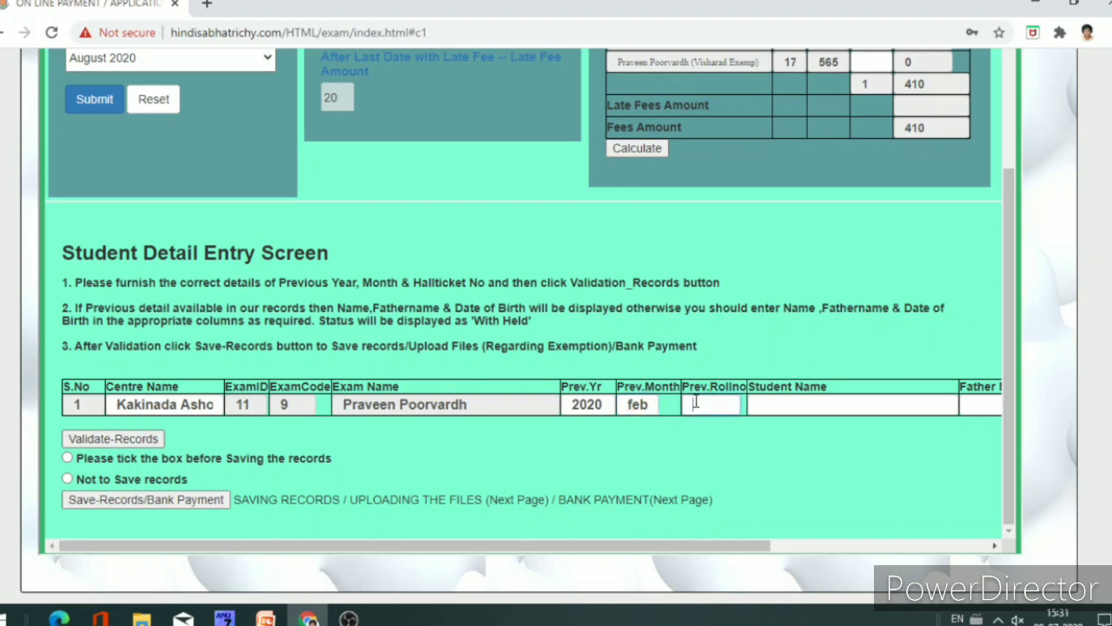
Fill in the student's name, father's name and date of birth in the row.
left_click(808, 407)
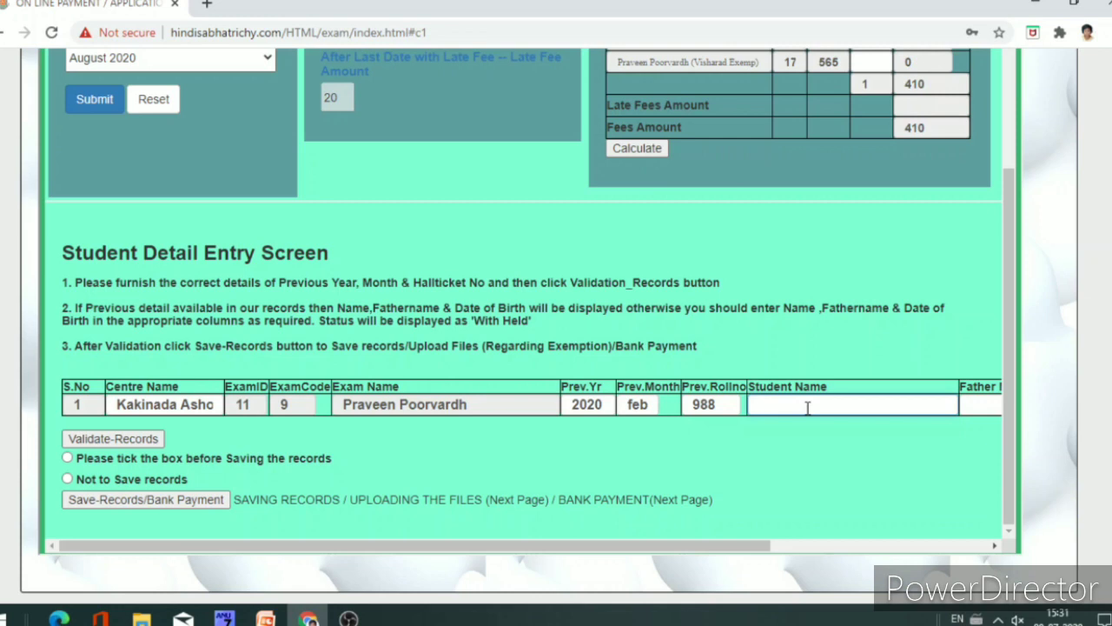
left_click(971, 404)
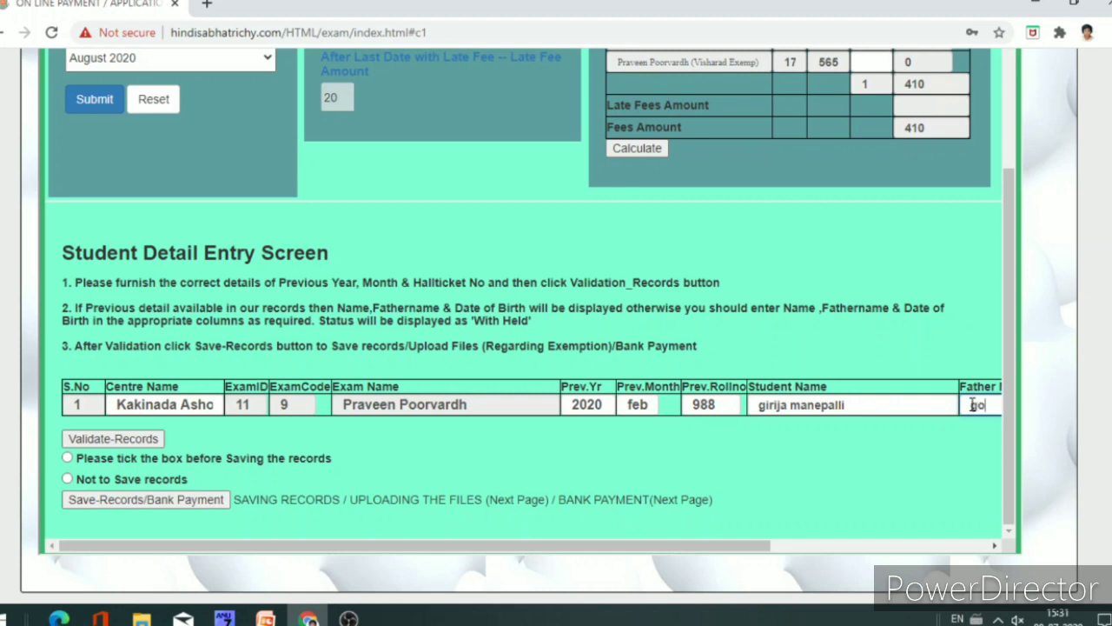
type("ham")
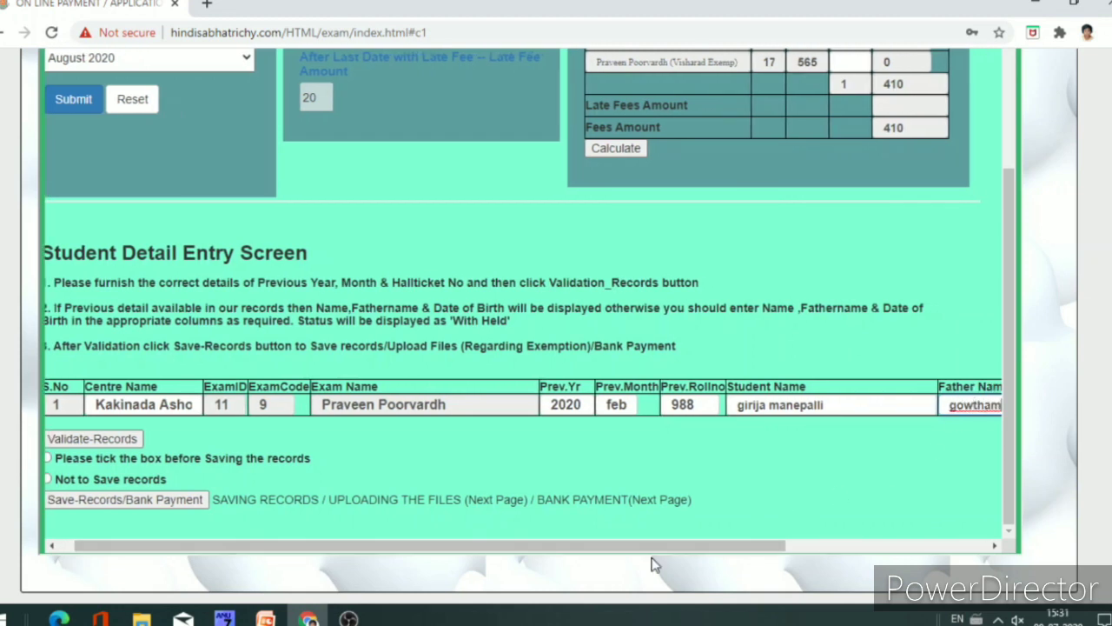
left_click_drag(625, 545, 808, 533)
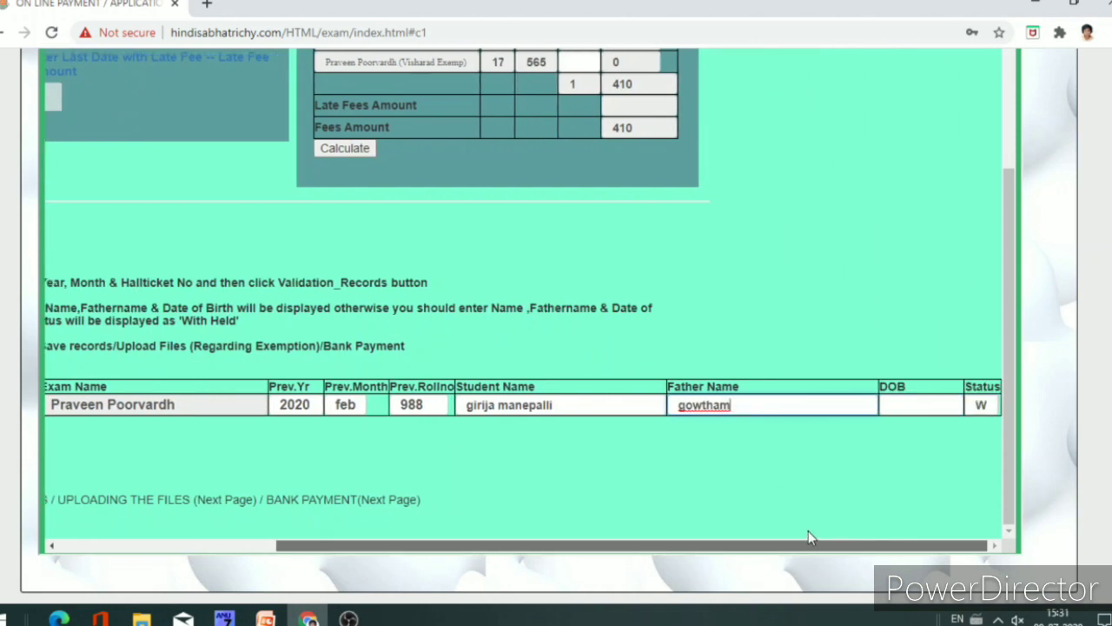
left_click(896, 404)
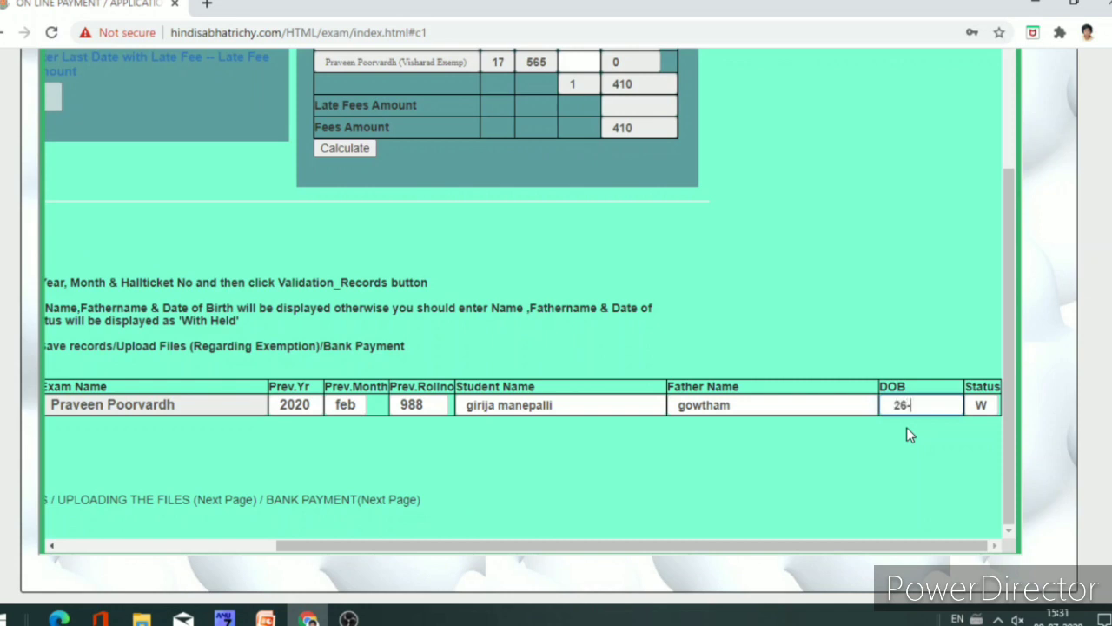
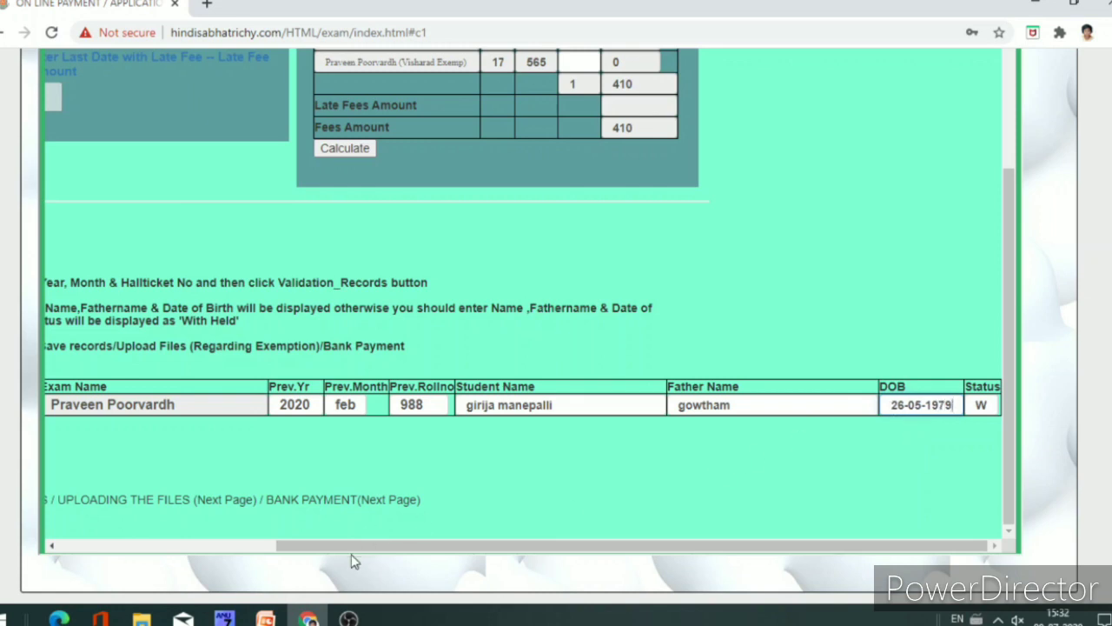
left_click_drag(350, 546, 91, 546)
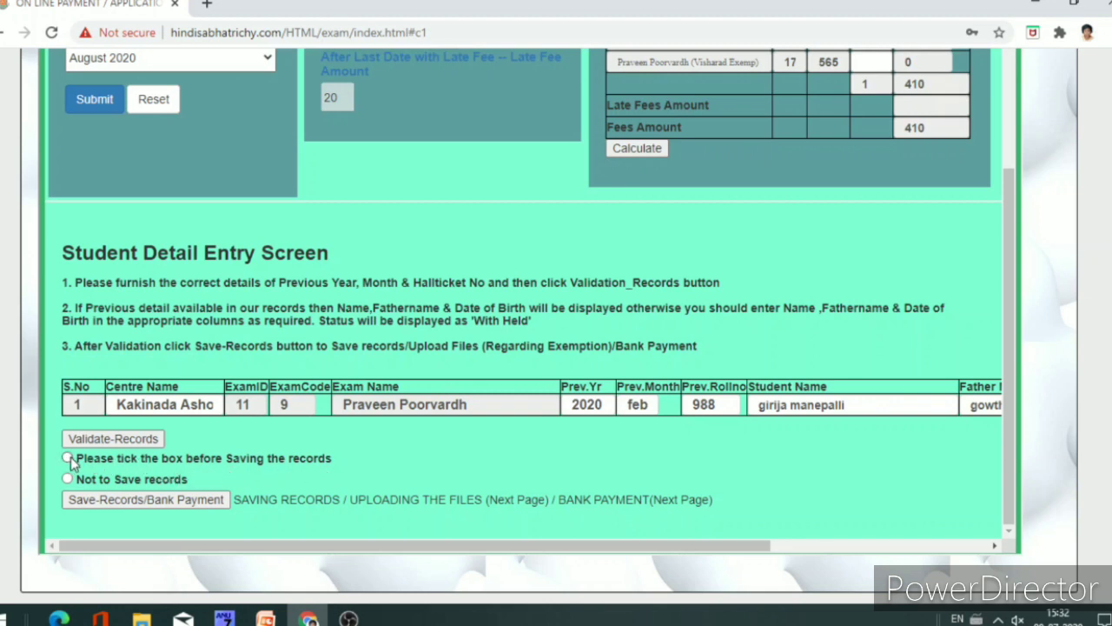
Confirm and save the student records to reach the bank payment page with 410 grand total.
left_click(66, 458)
left_click(153, 509)
scroll(582, 434, "up", 1)
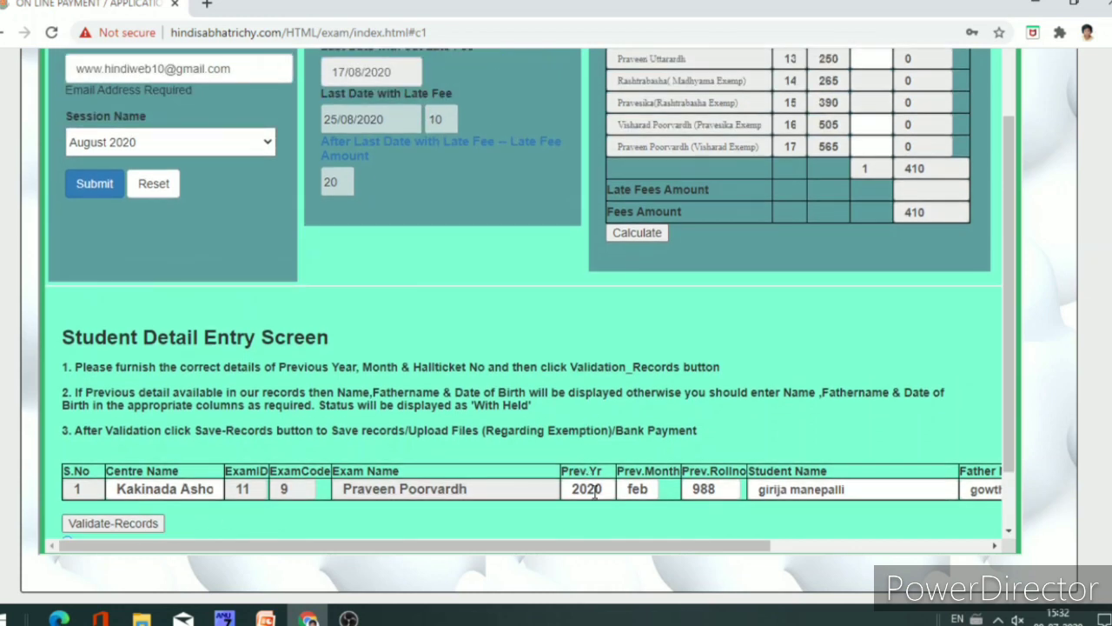
scroll(729, 426, "up", 2)
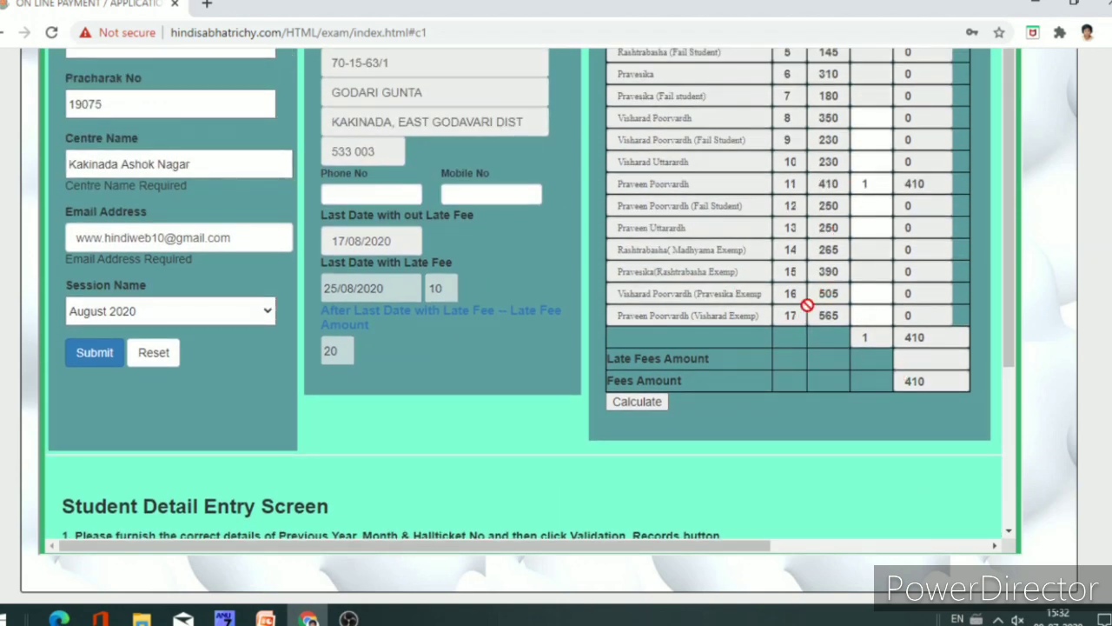
scroll(829, 345, "down", 3)
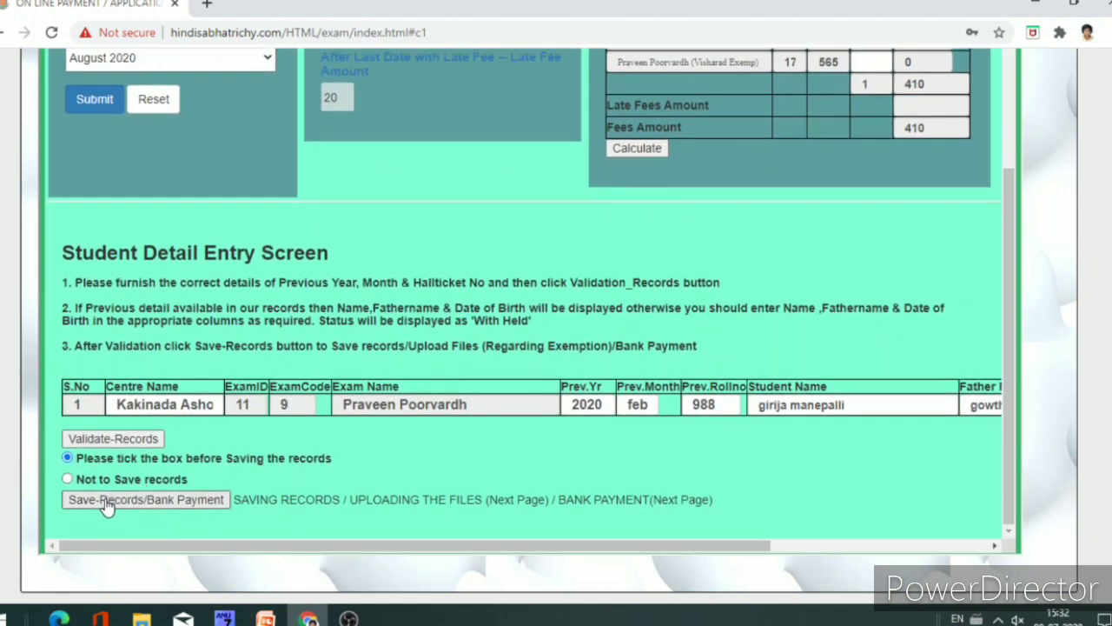
left_click(104, 501)
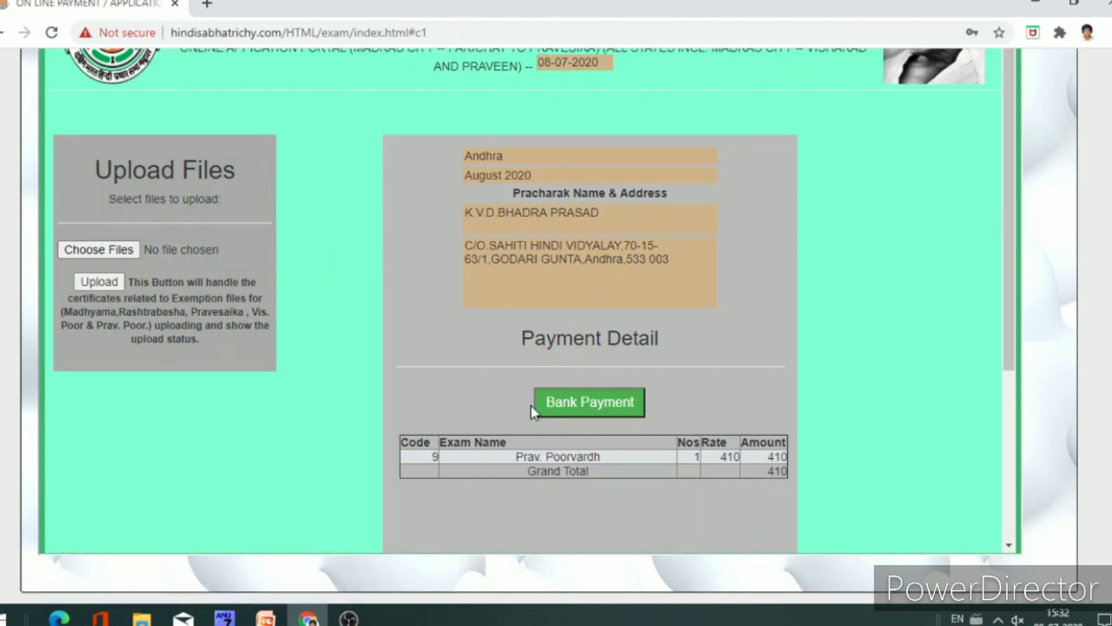
scroll(461, 380, "down", 2)
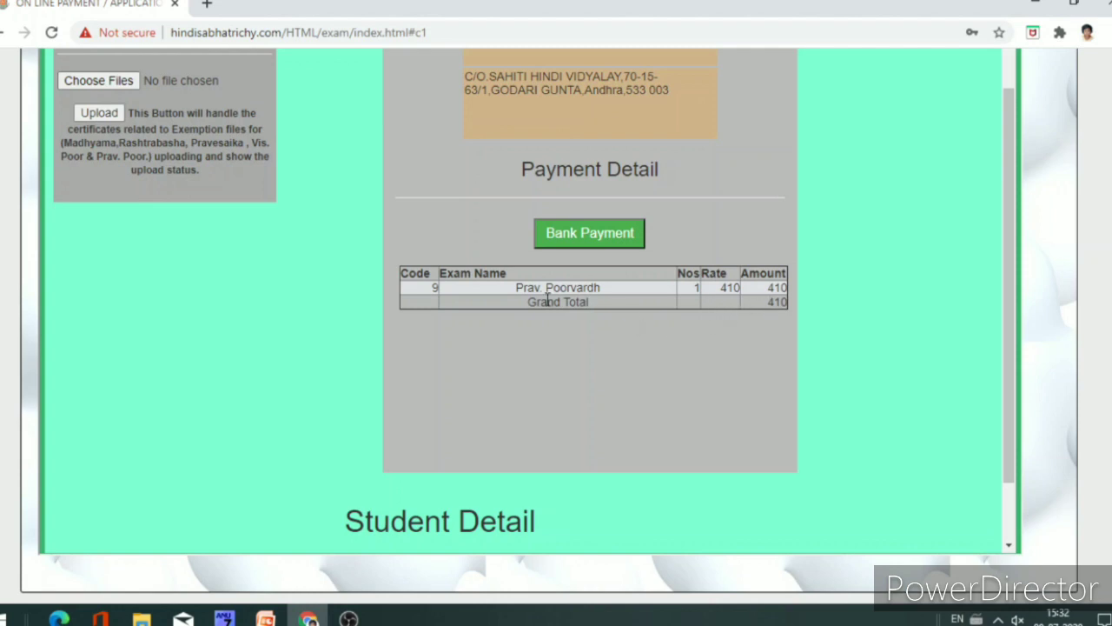
scroll(613, 303, "down", 1)
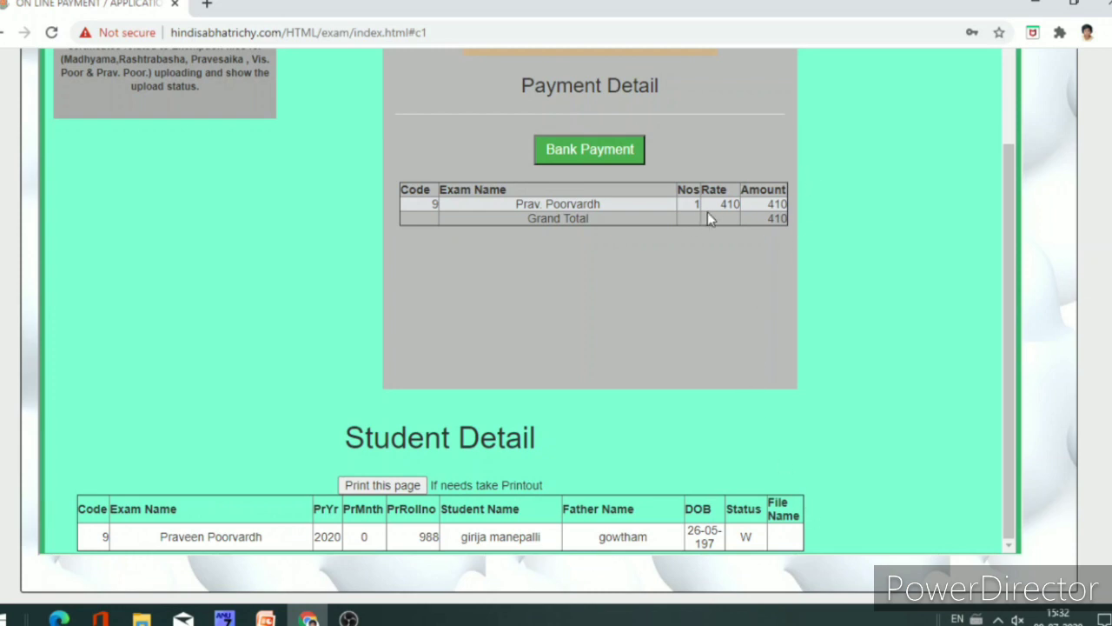
scroll(494, 426, "down", 1)
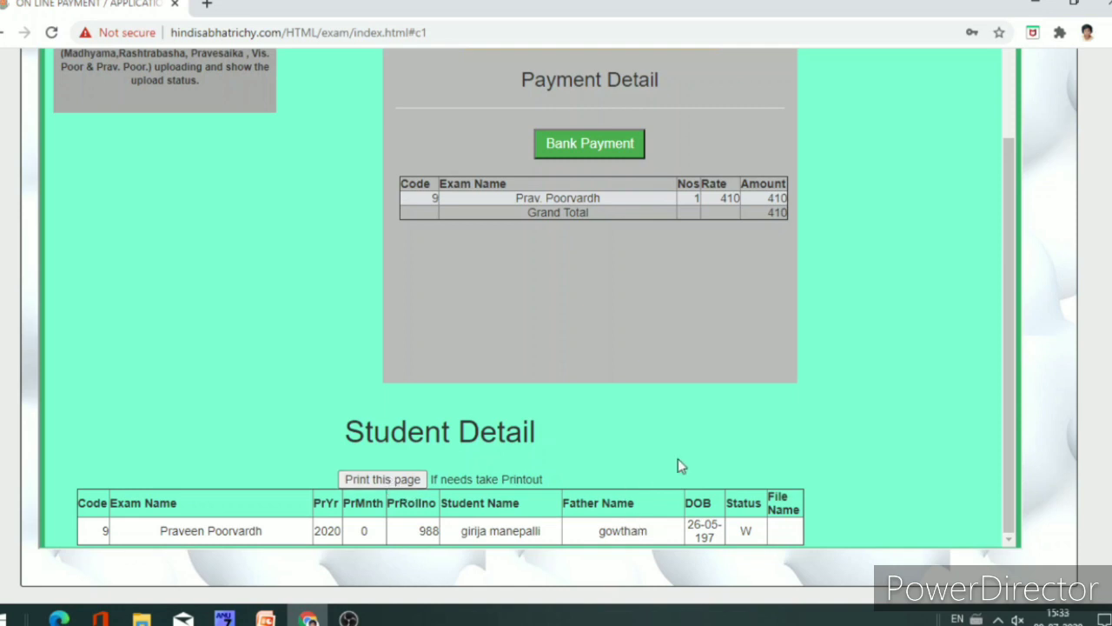
scroll(657, 405, "up", 3)
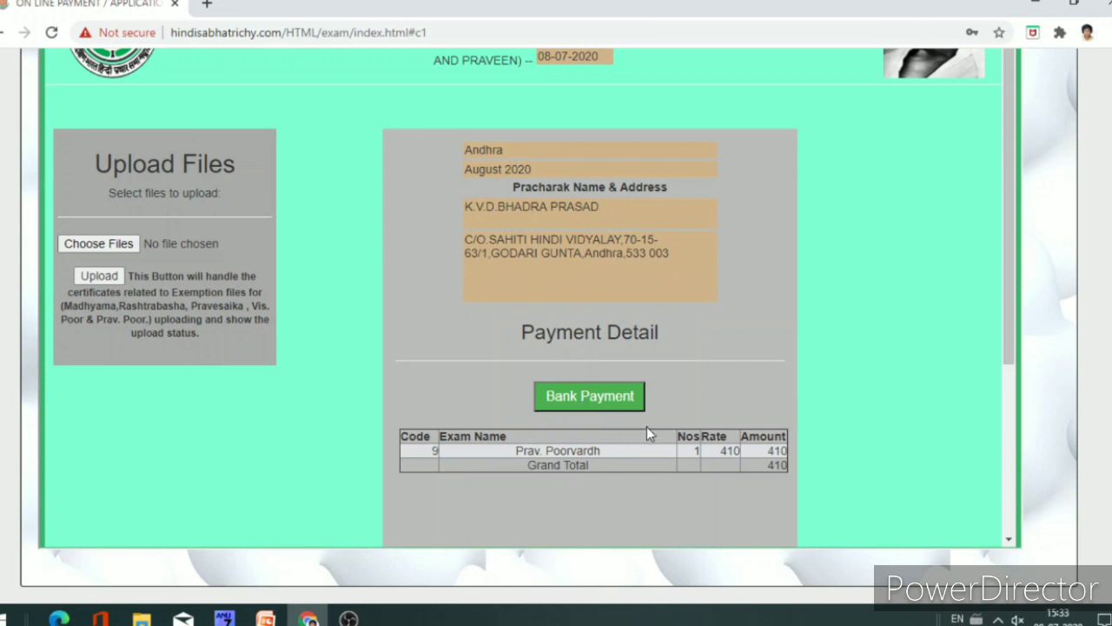
scroll(511, 471, "down", 3)
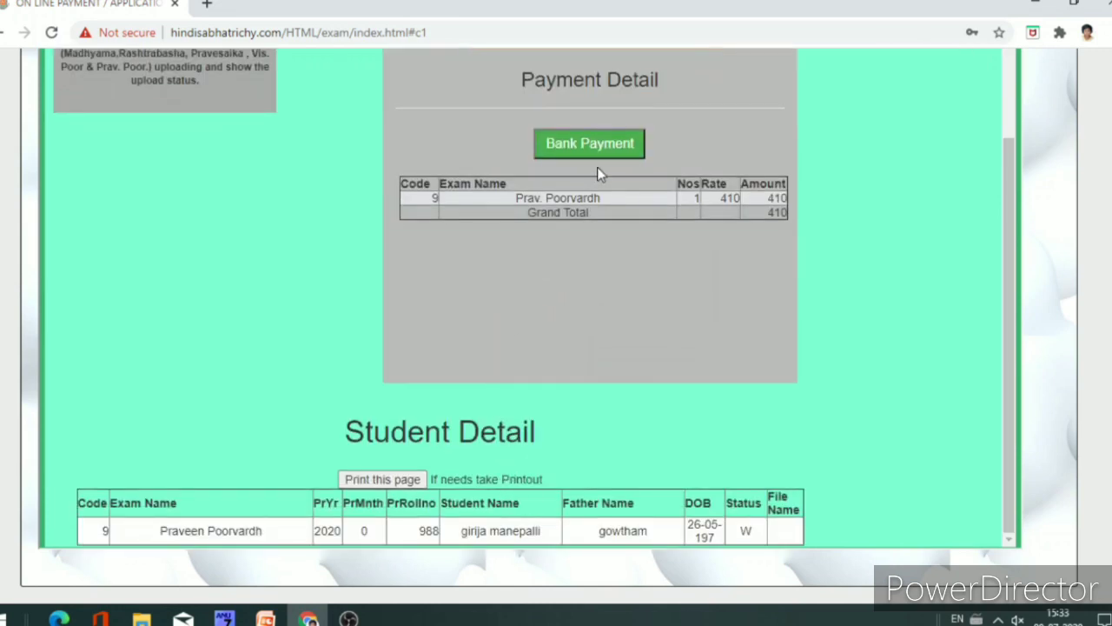
scroll(374, 300, "up", 2)
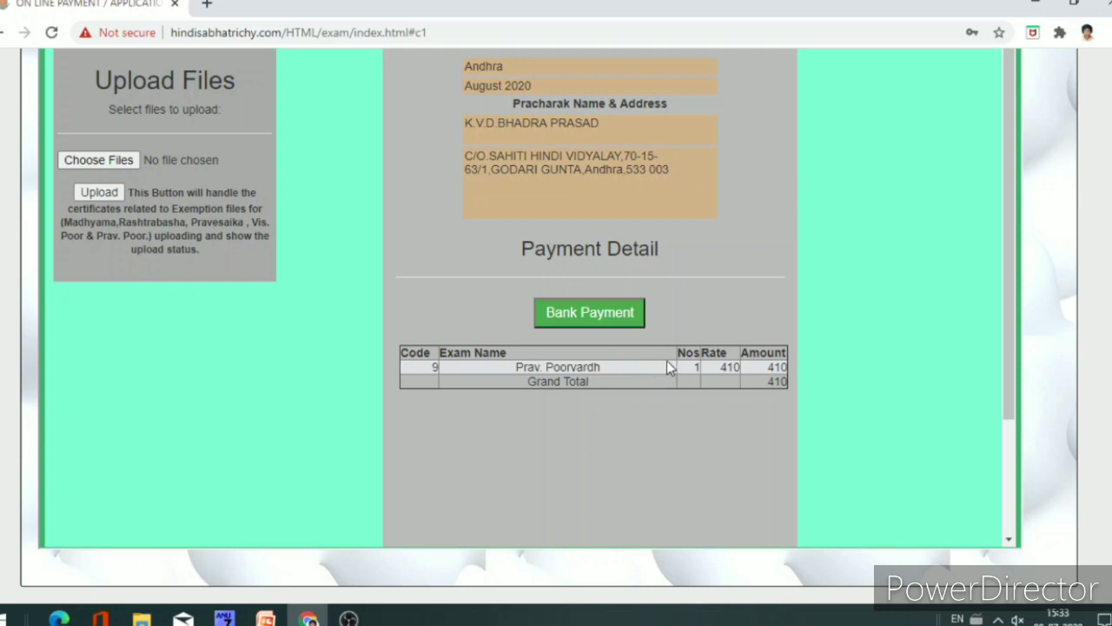
Load the 410 exam fee payment summary and send it to the bank.
left_click(591, 314)
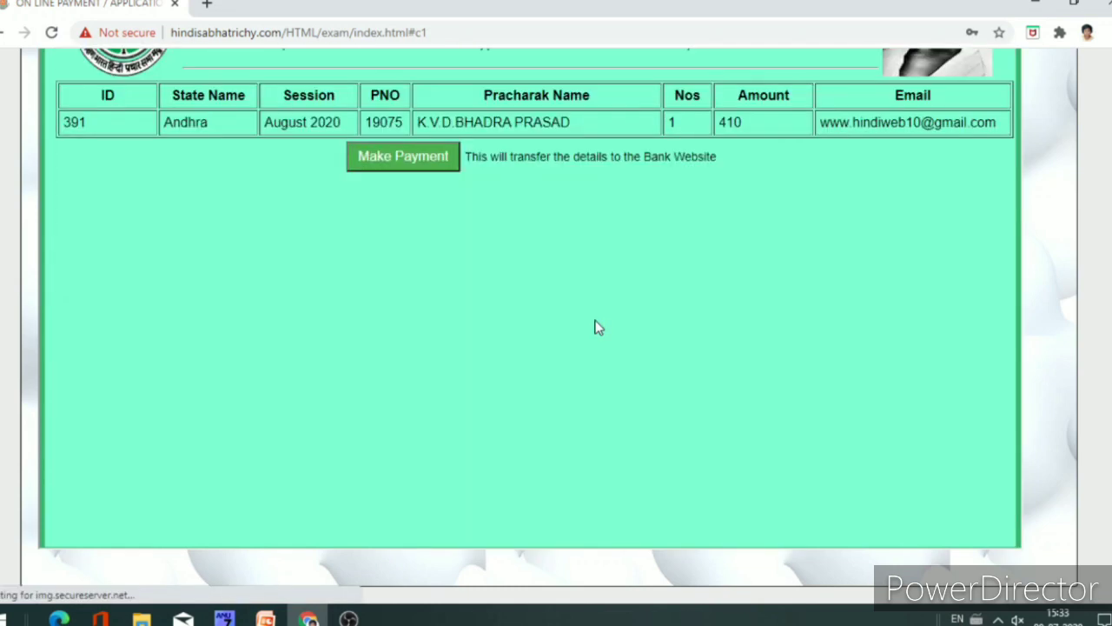
scroll(599, 304, "up", 2)
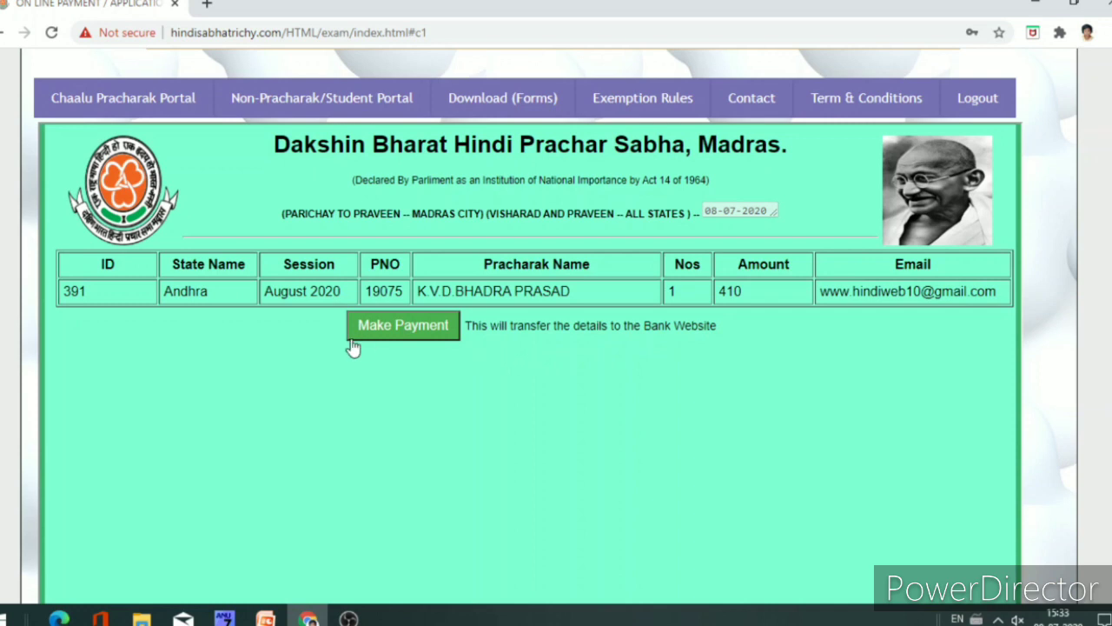
left_click(416, 334)
Always allow pop-ups from the Hindi Prachar Sabha portal in Chrome.
left_click(945, 32)
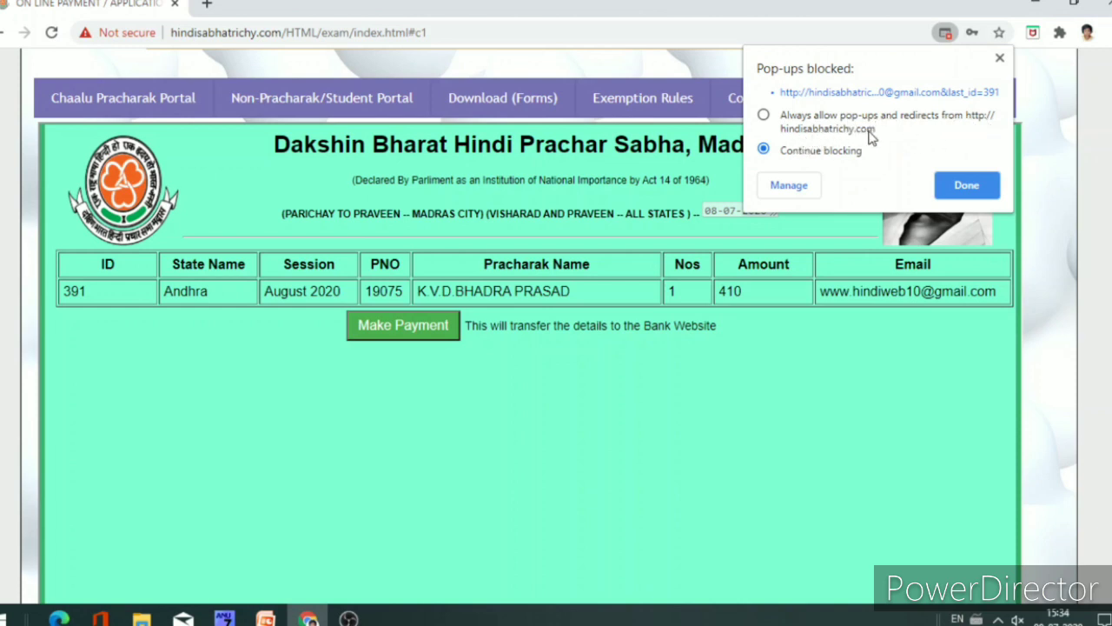
left_click(765, 116)
left_click(967, 186)
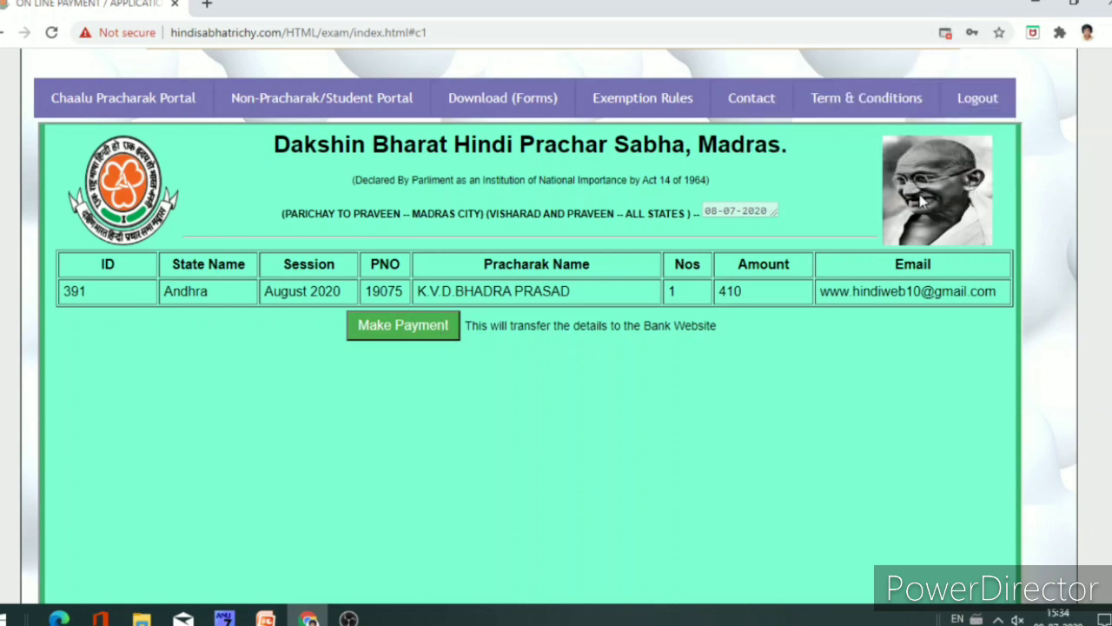
Resend the payment details to Axis Bank EasyPay.
left_click(406, 329)
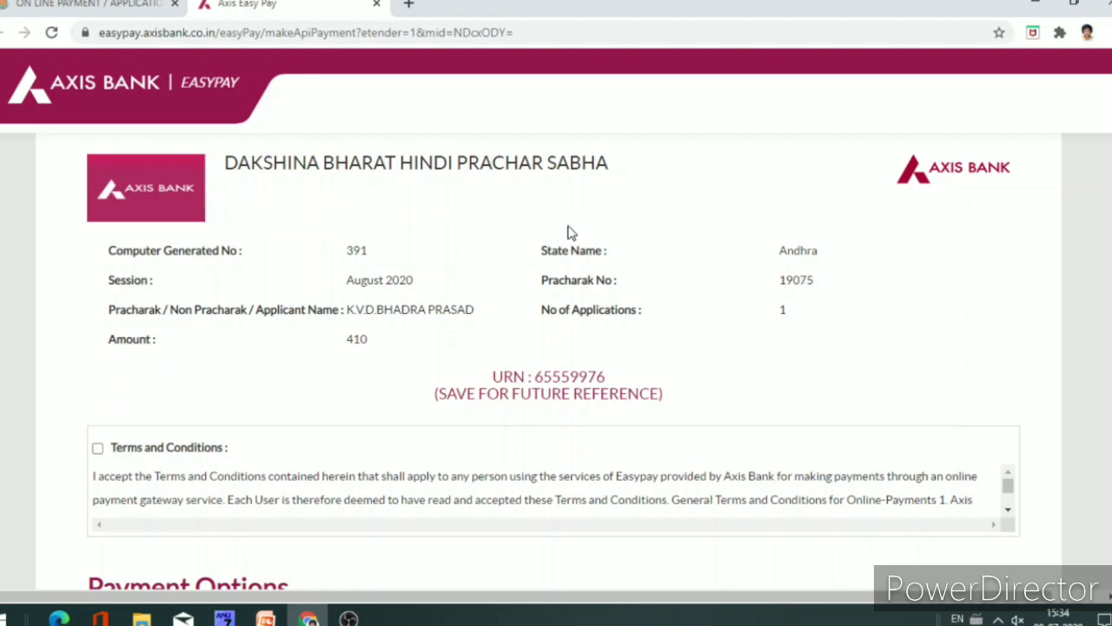
scroll(584, 294, "down", 2)
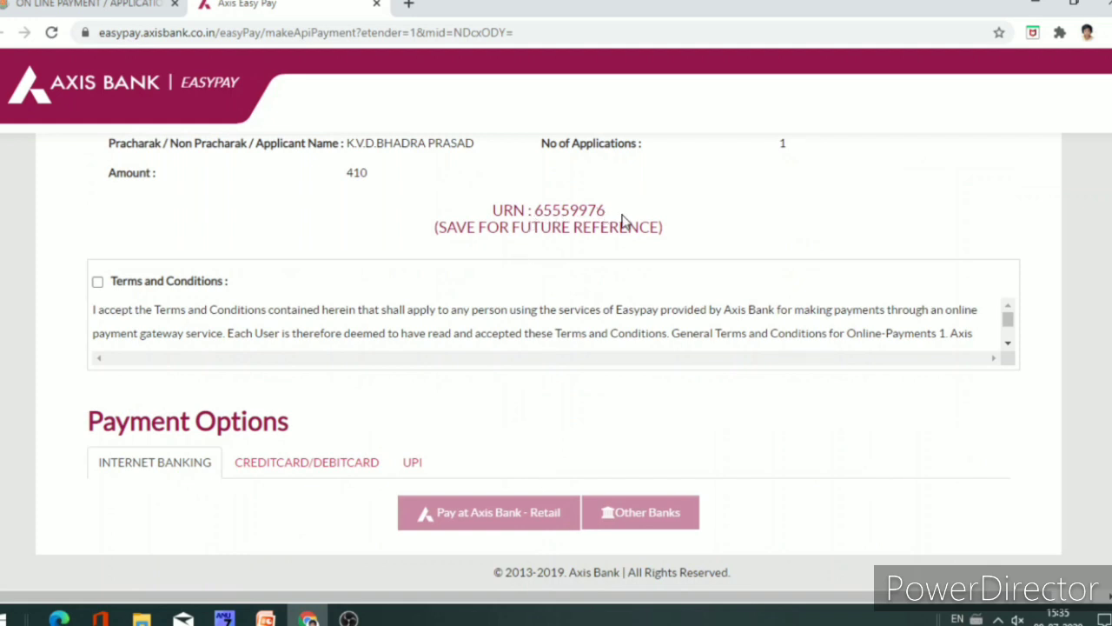
scroll(597, 252, "up", 2)
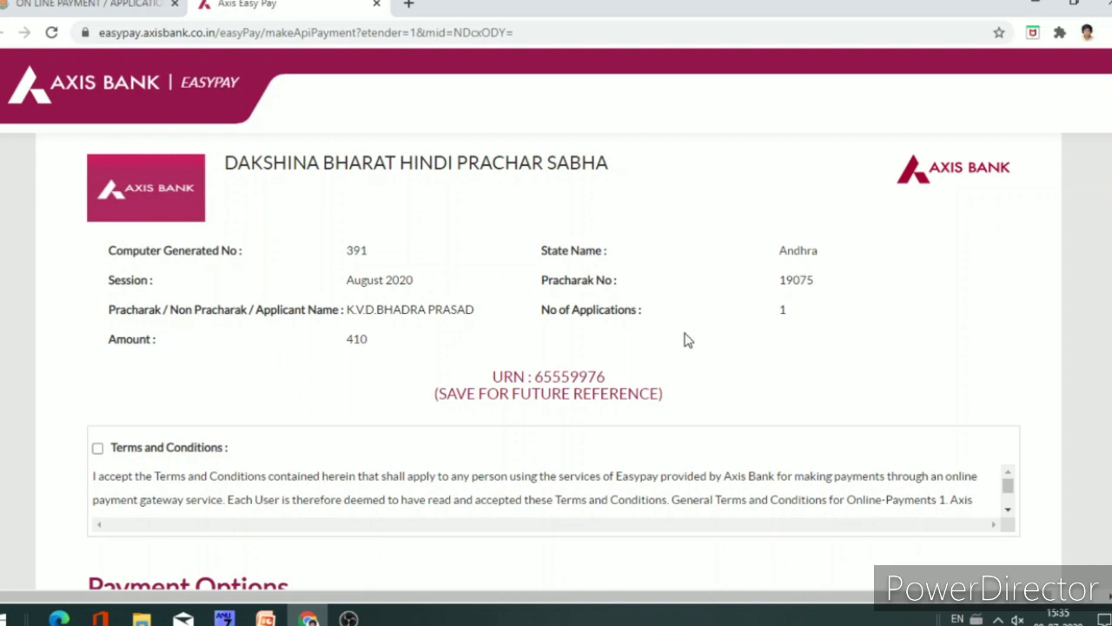
scroll(686, 340, "down", 2)
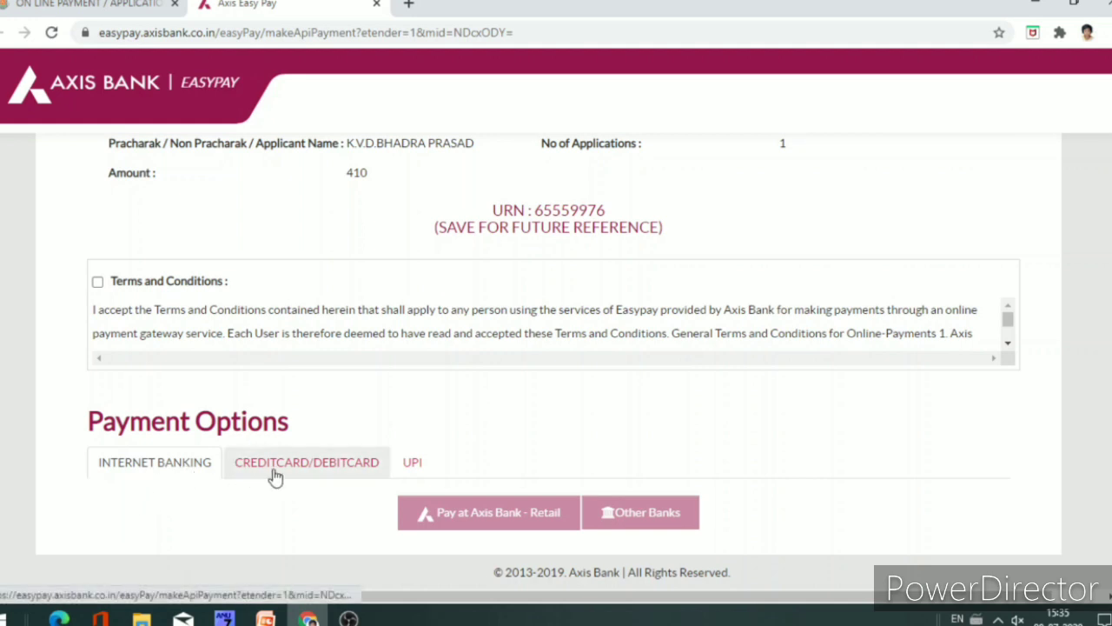
Choose credit/debit card payment with Visa/Mastercard and accept the Terms and Conditions.
left_click(316, 466)
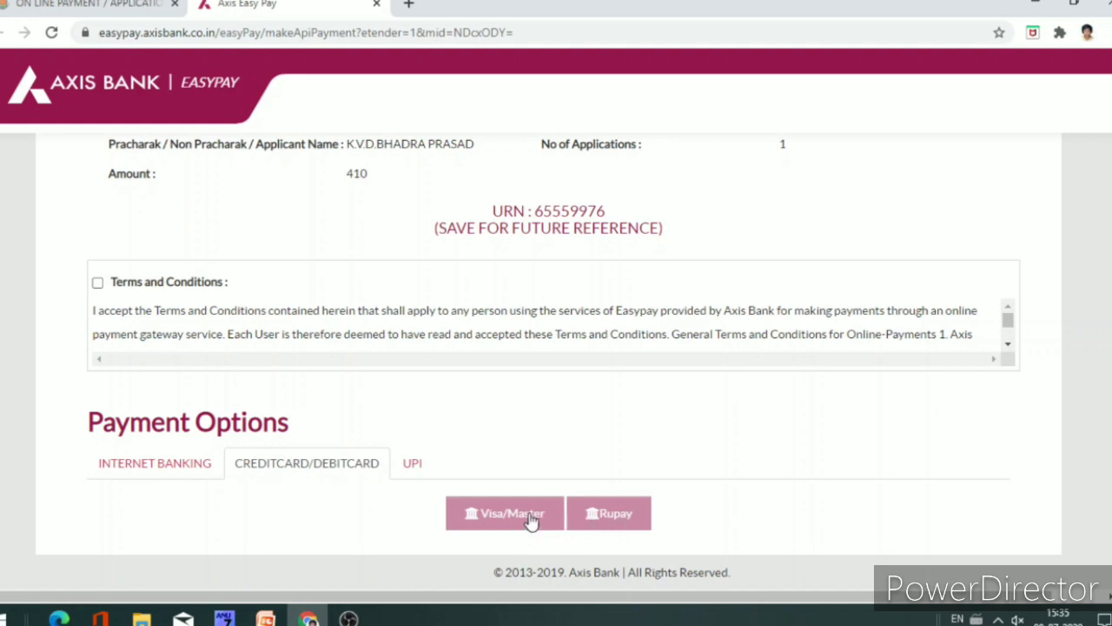
left_click(513, 519)
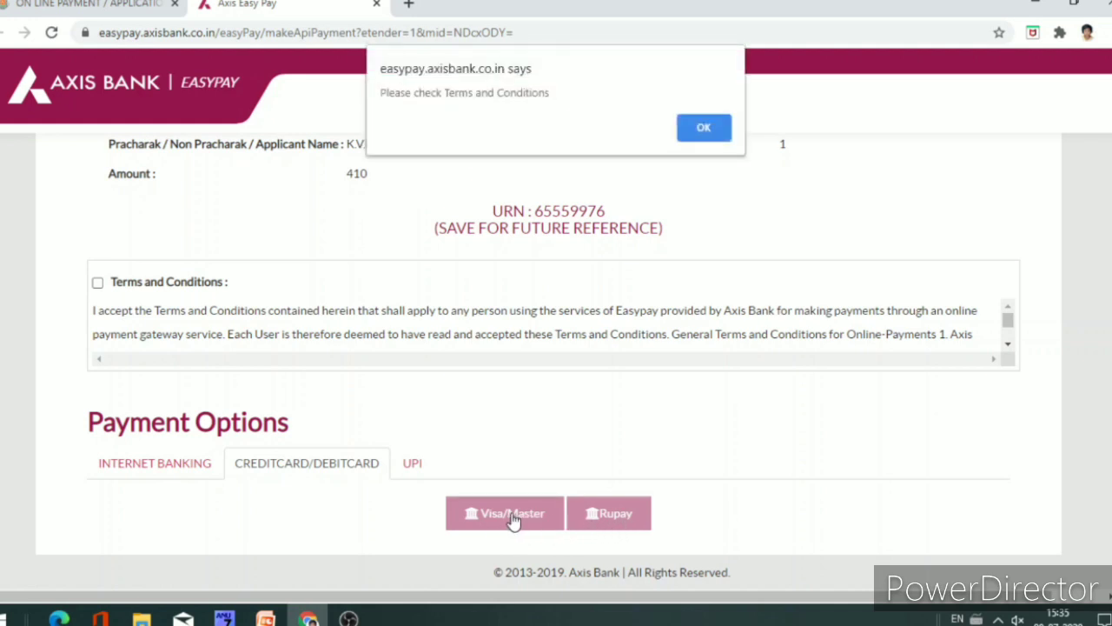
left_click(704, 128)
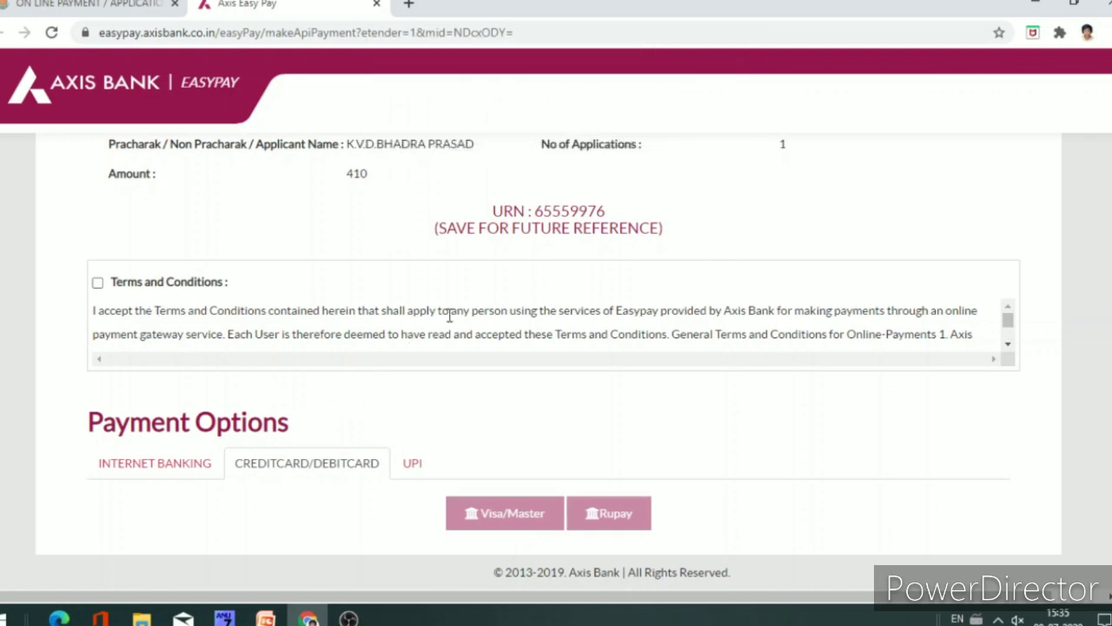
scroll(434, 311, "up", 2)
scroll(559, 464, "down", 3)
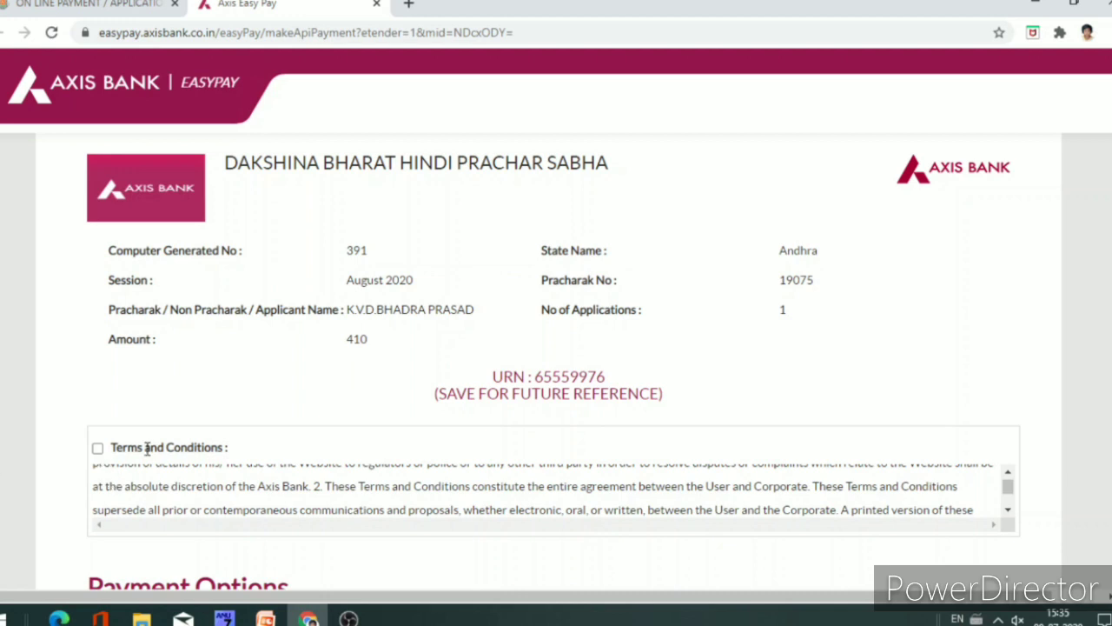
left_click(98, 450)
scroll(269, 421, "down", 2)
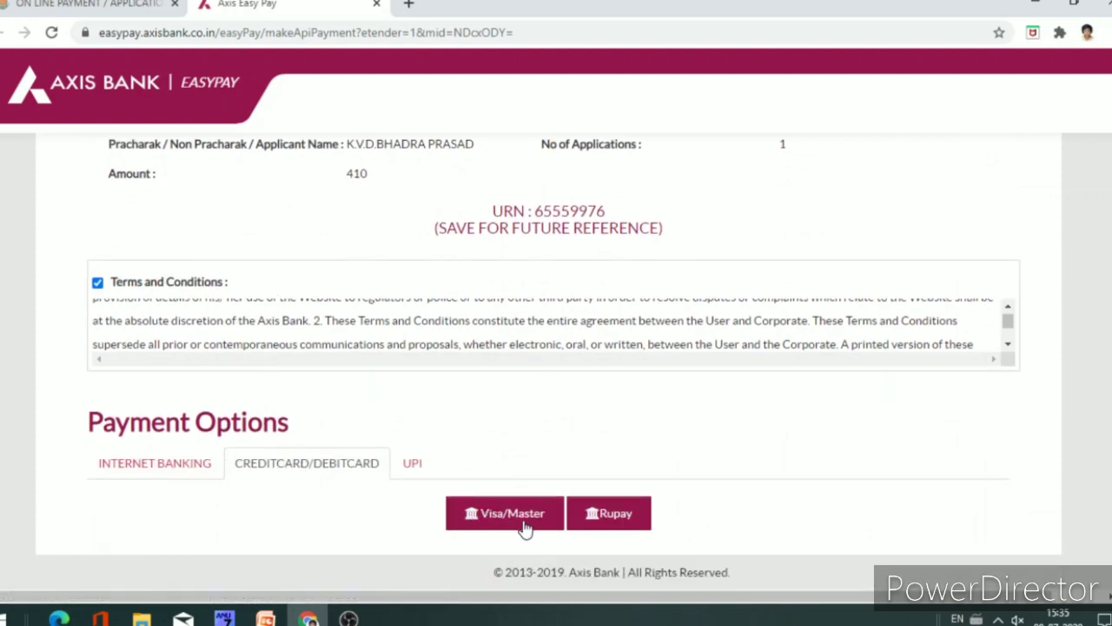
Set card type Visa with expiry Nov (11) 2022, then switch to OBS Studio.
scroll(524, 528, "up", 2)
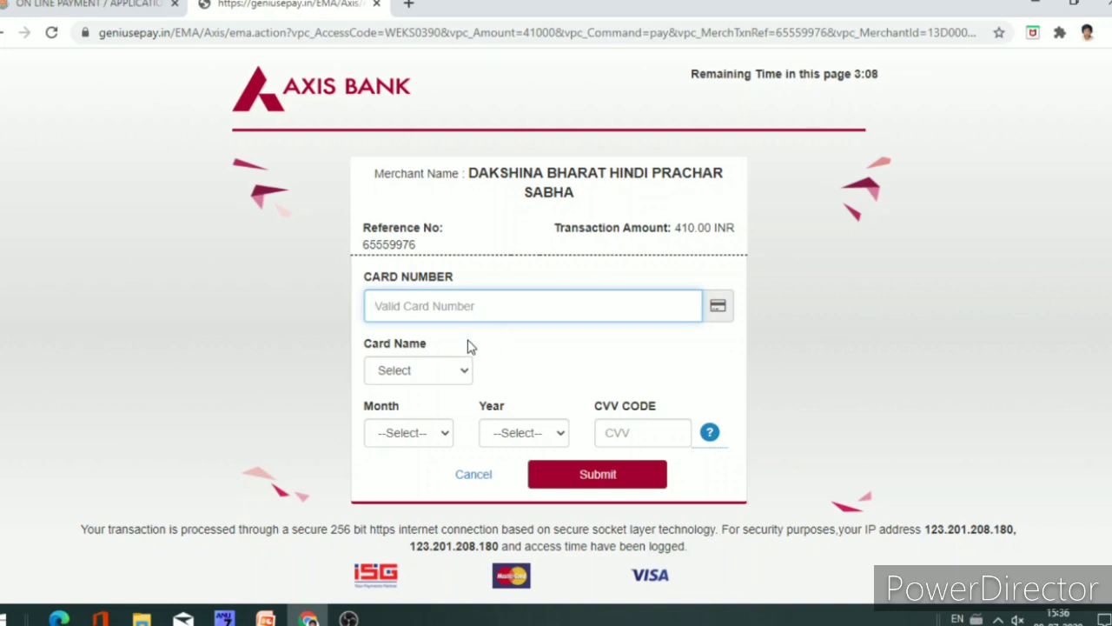
left_click(463, 371)
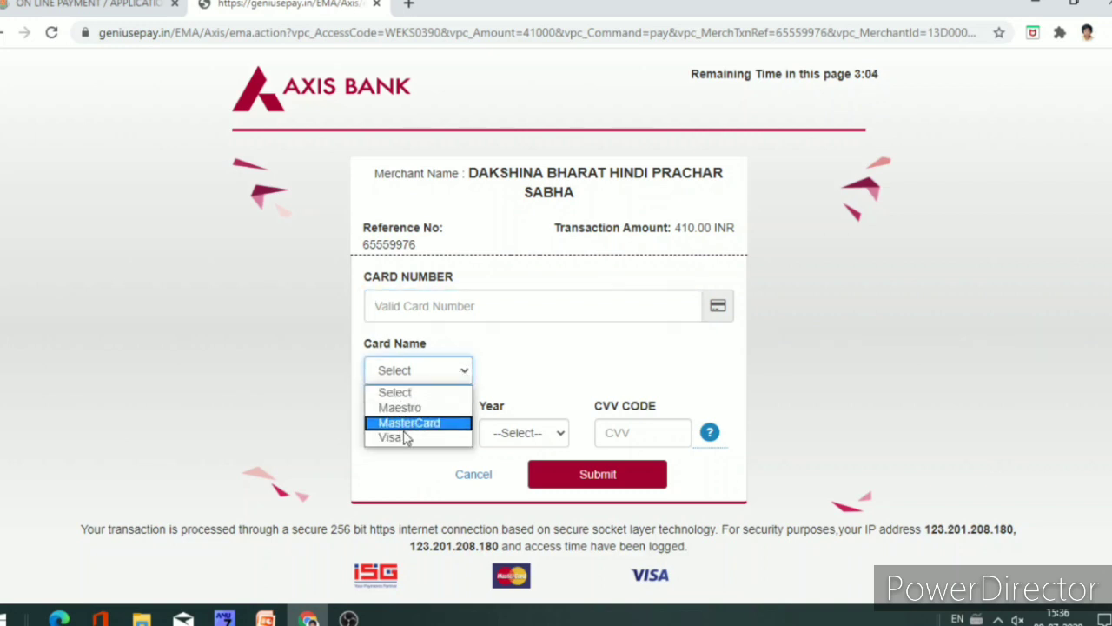
left_click(402, 437)
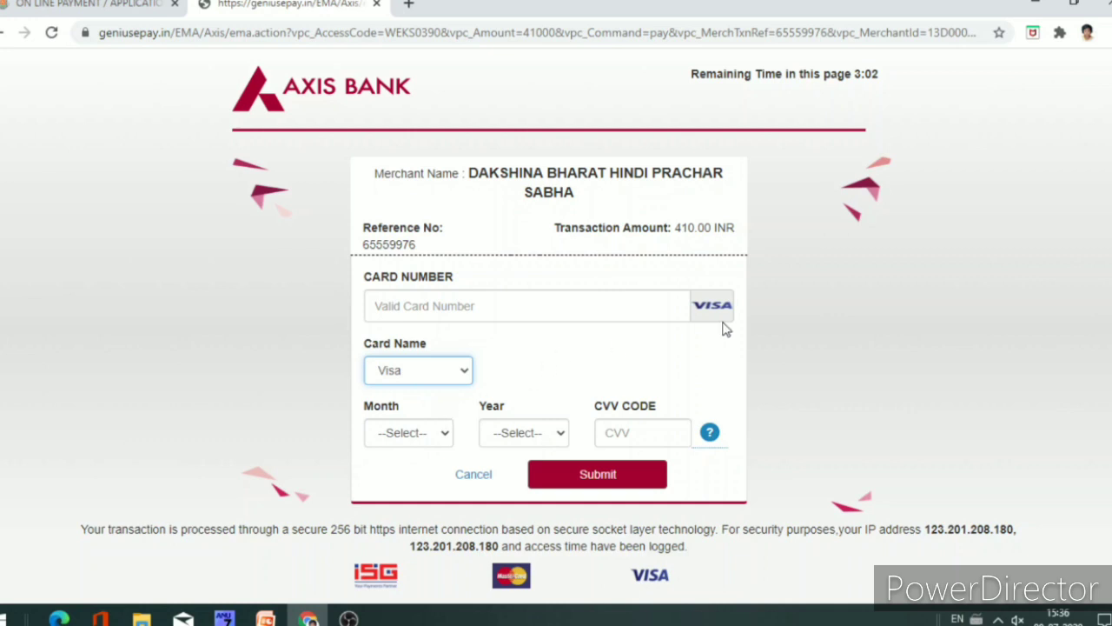
left_click(443, 432)
left_click(420, 395)
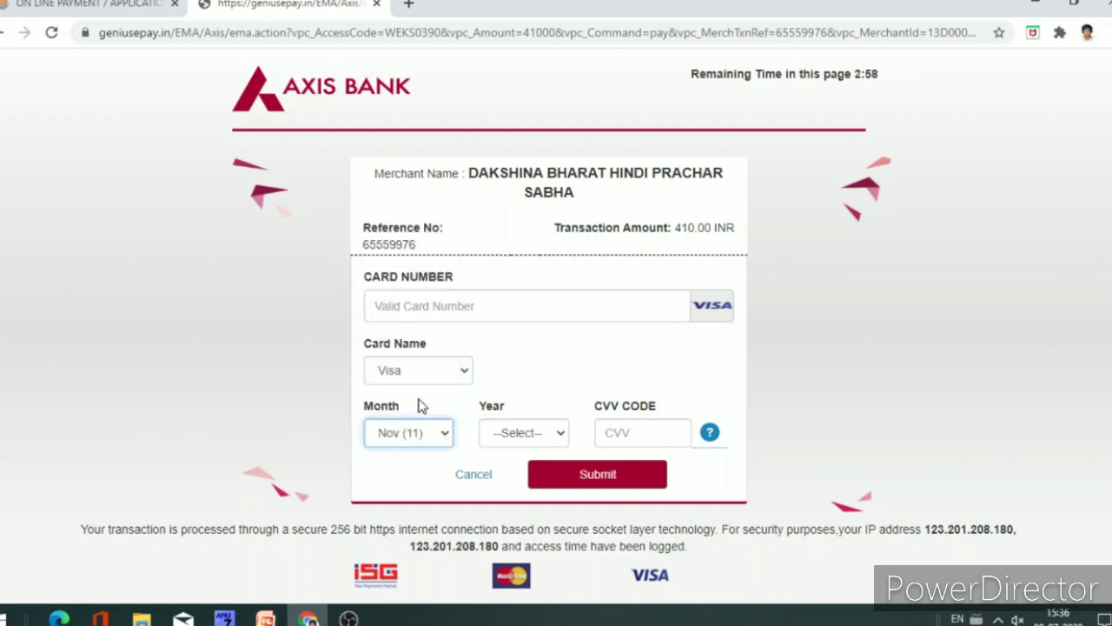
left_click(561, 434)
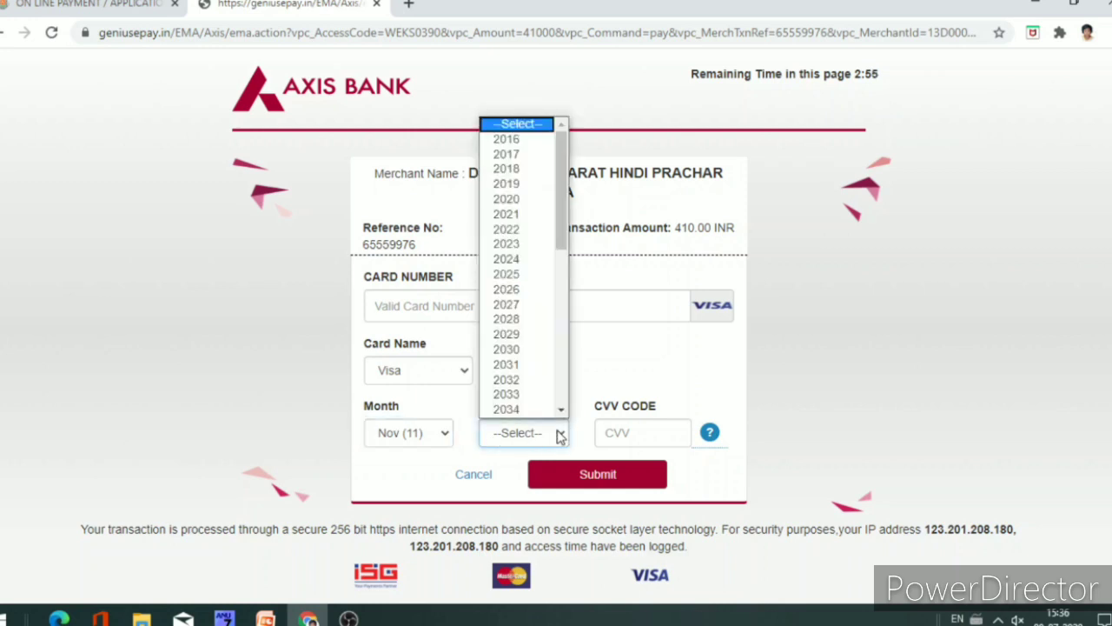
left_click(522, 231)
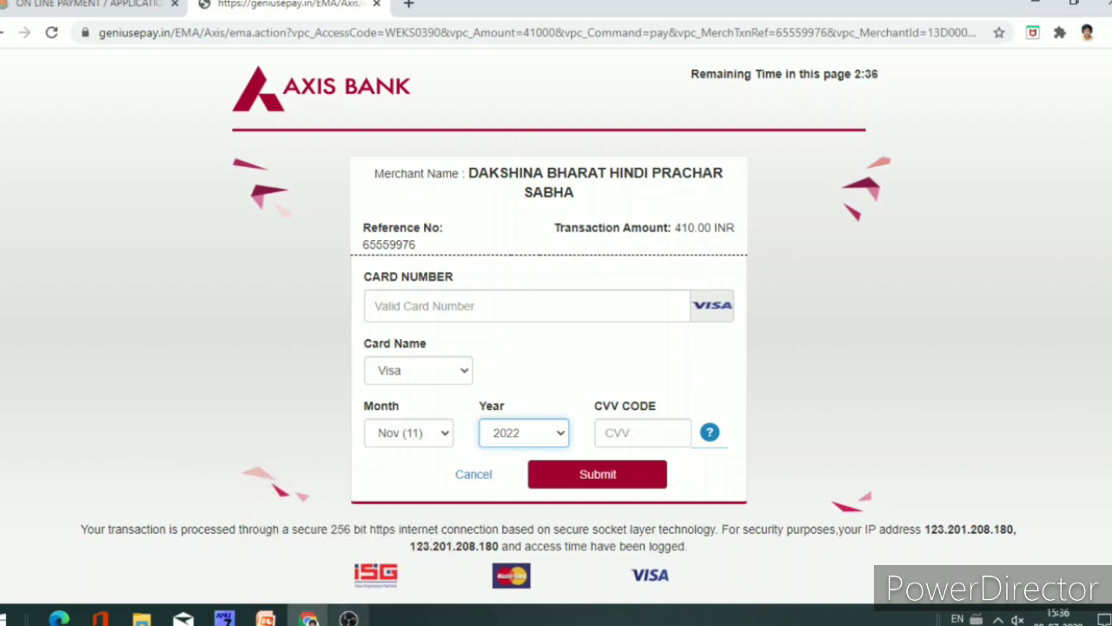
left_click(360, 545)
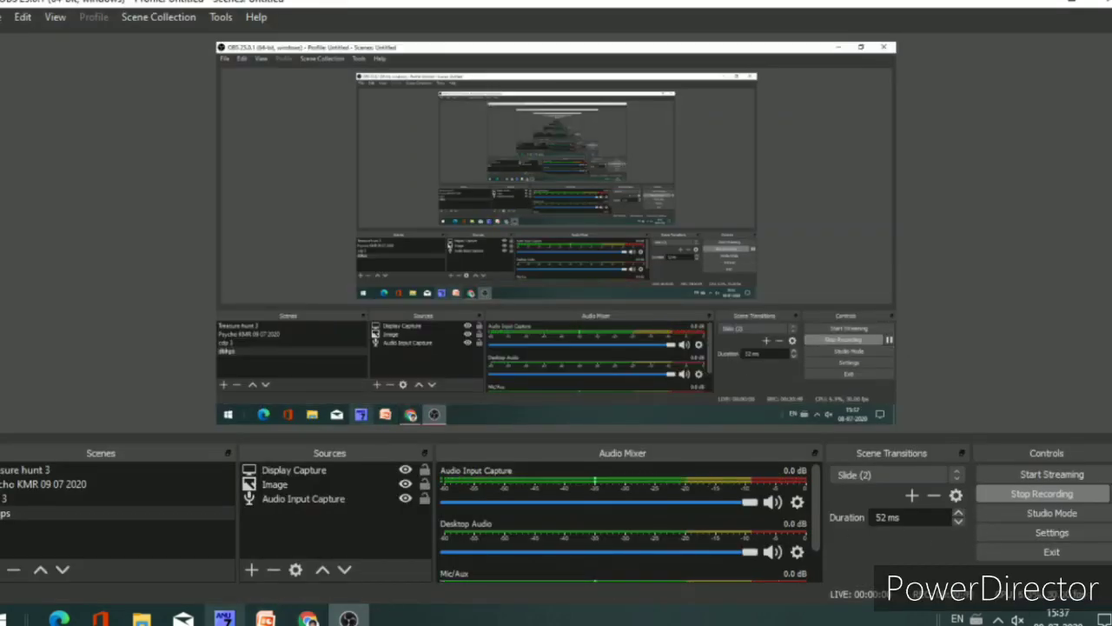
Switch back to Chrome showing the SBI Card OTP page for Rs 410.00.
left_click(309, 617)
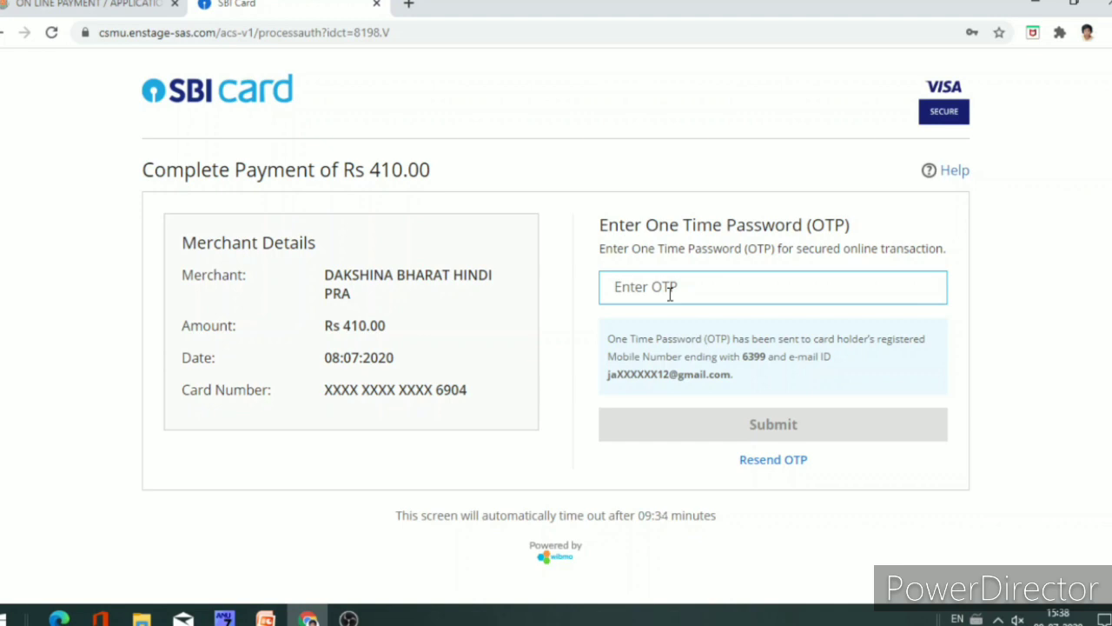
Enter the received one-time password in the SBI Card OTP field.
left_click(670, 293)
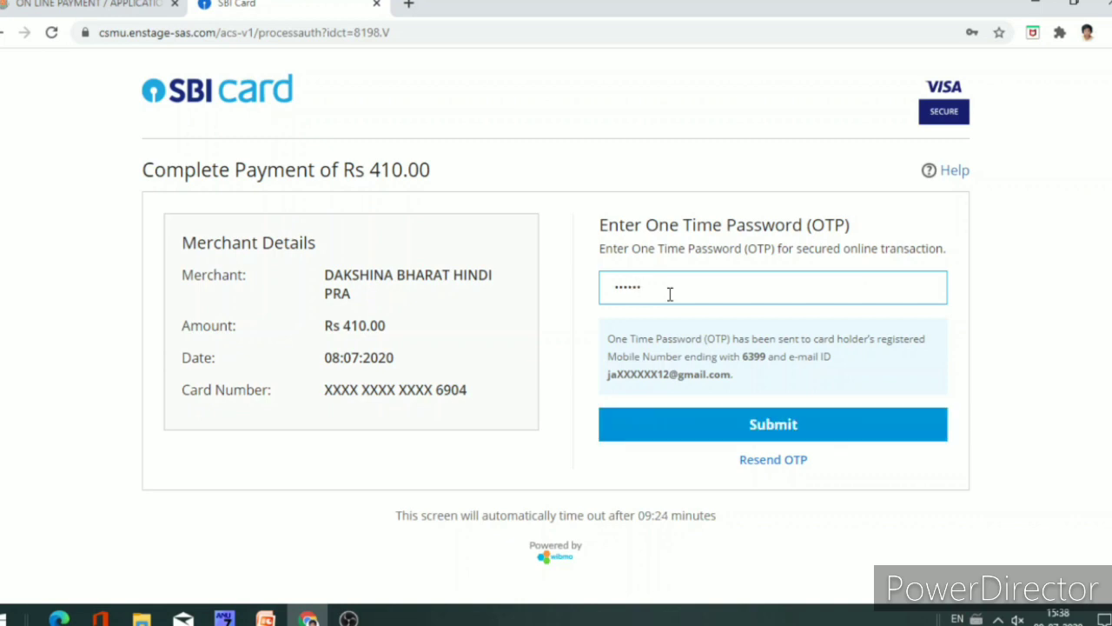